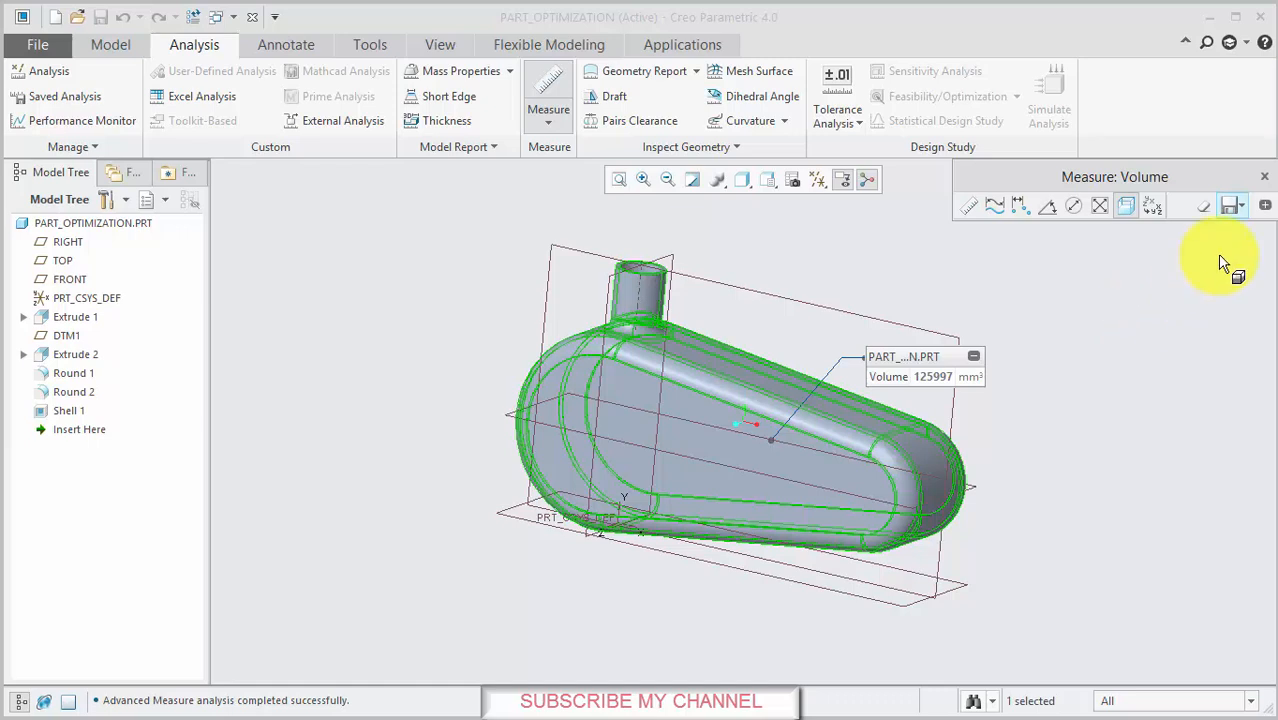
Save the part's volume measurement as the feature MEASURE_VOLUME_1 and finish measuring
click(1233, 212)
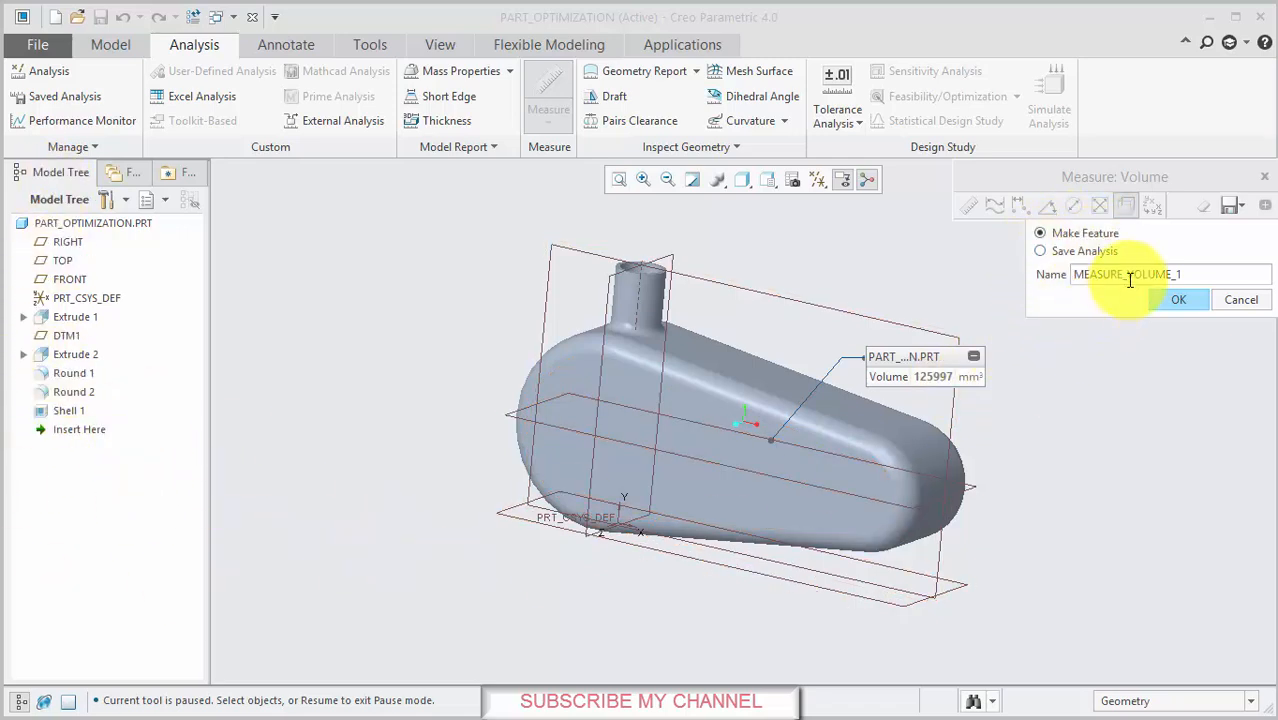
click(1179, 302)
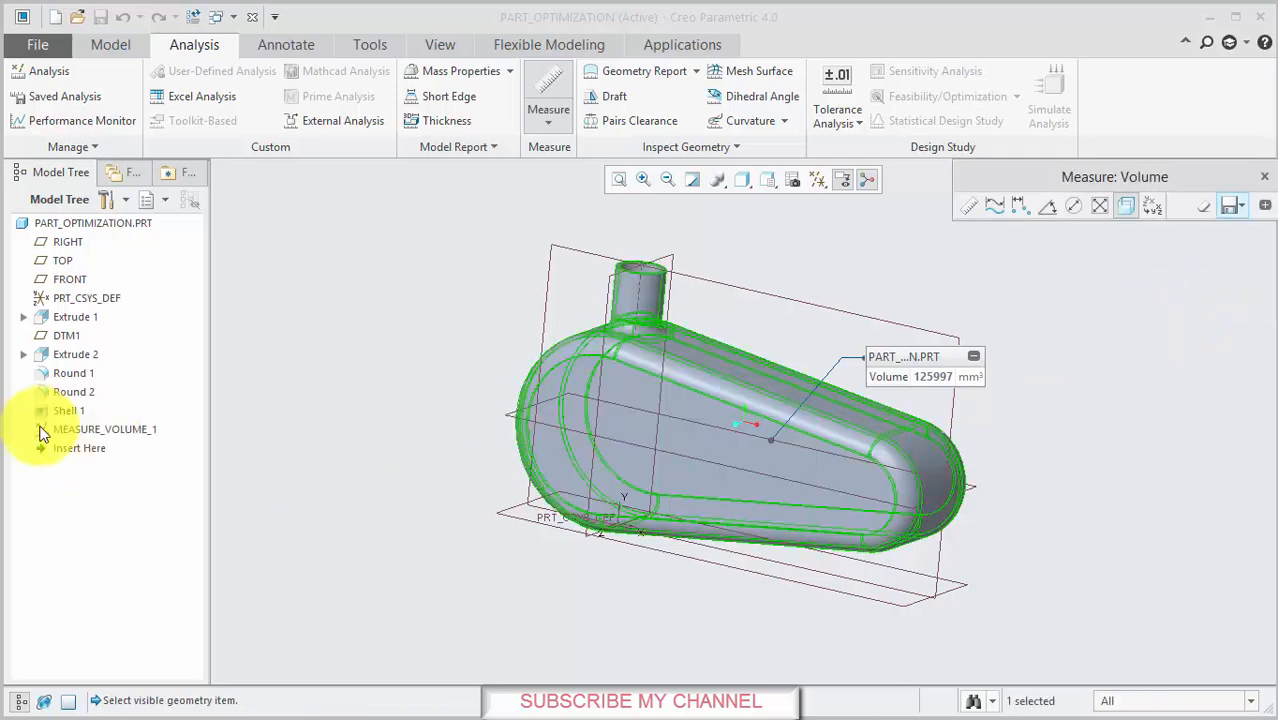
click(119, 429)
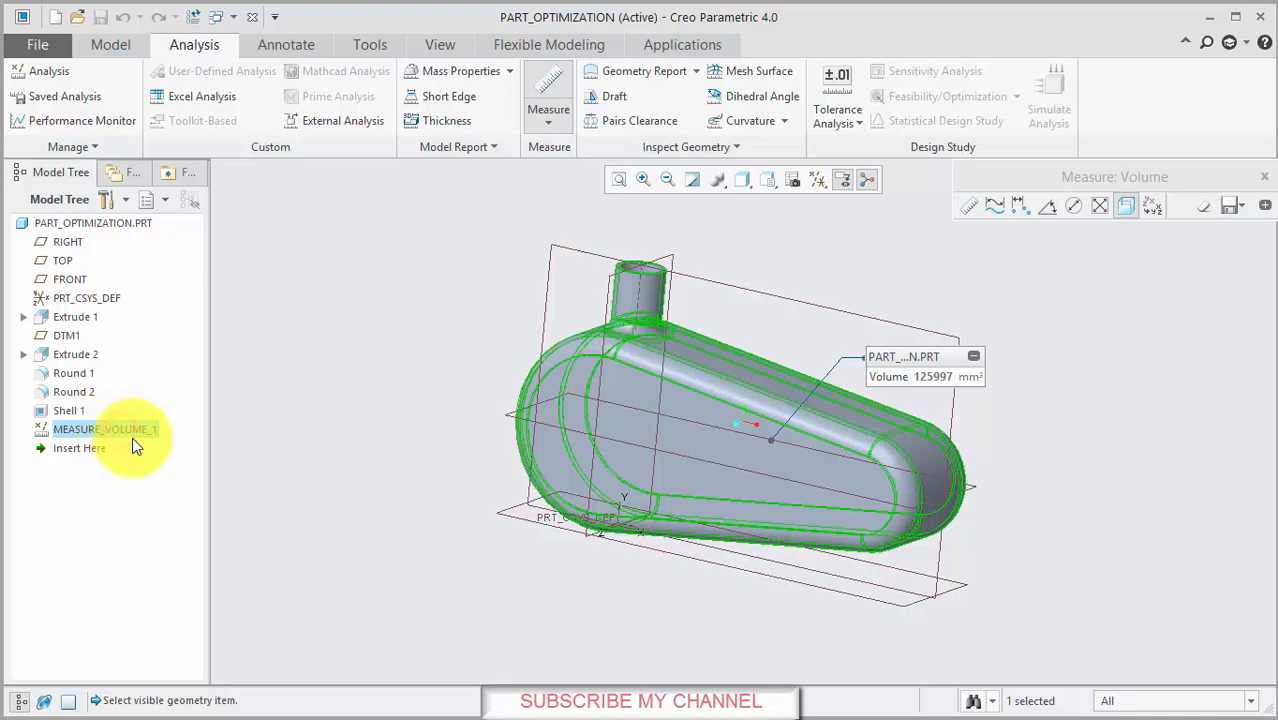
click(1266, 177)
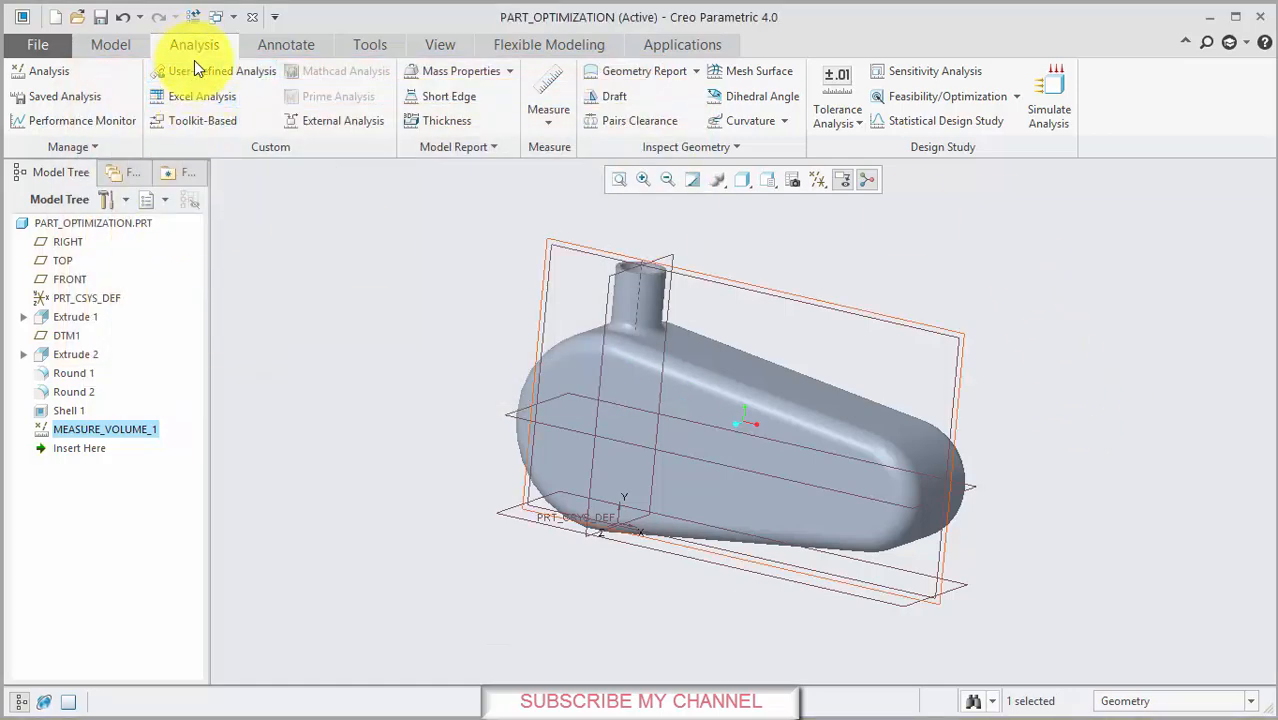
Start a feasibility/optimization study with the goal of maximizing the volume from MEASURE_VOLUME_1
click(978, 95)
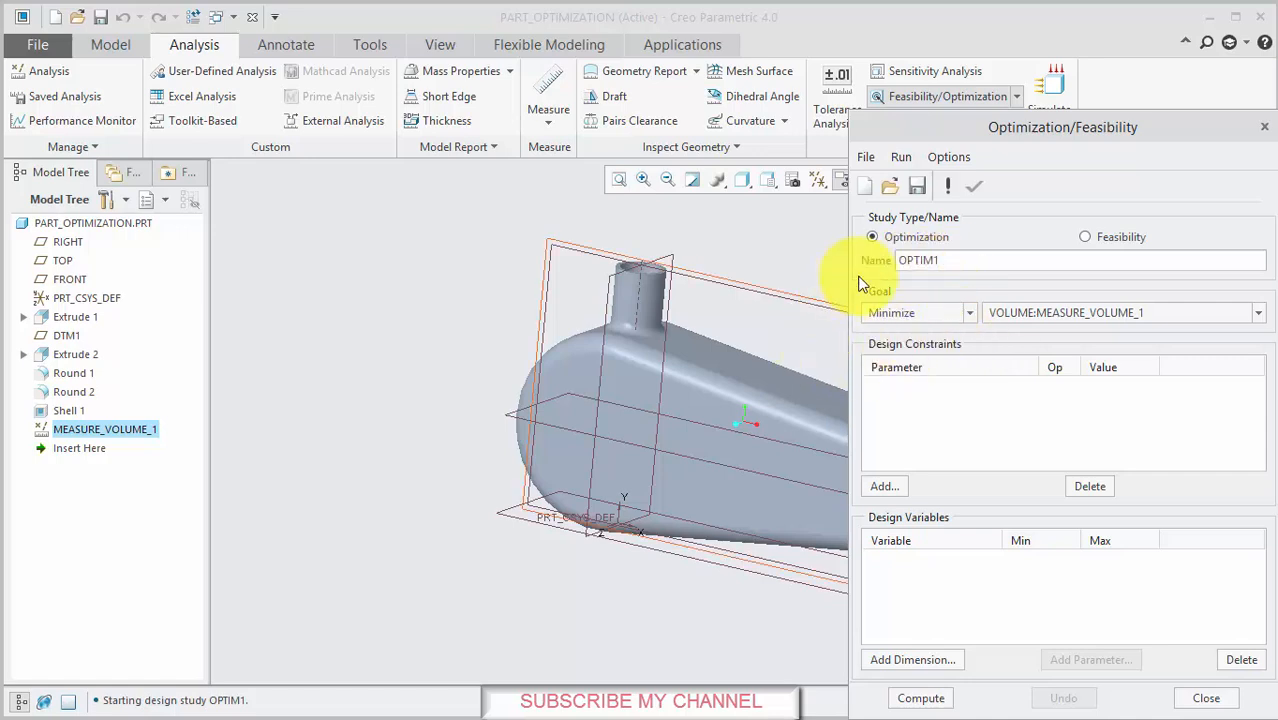
click(967, 313)
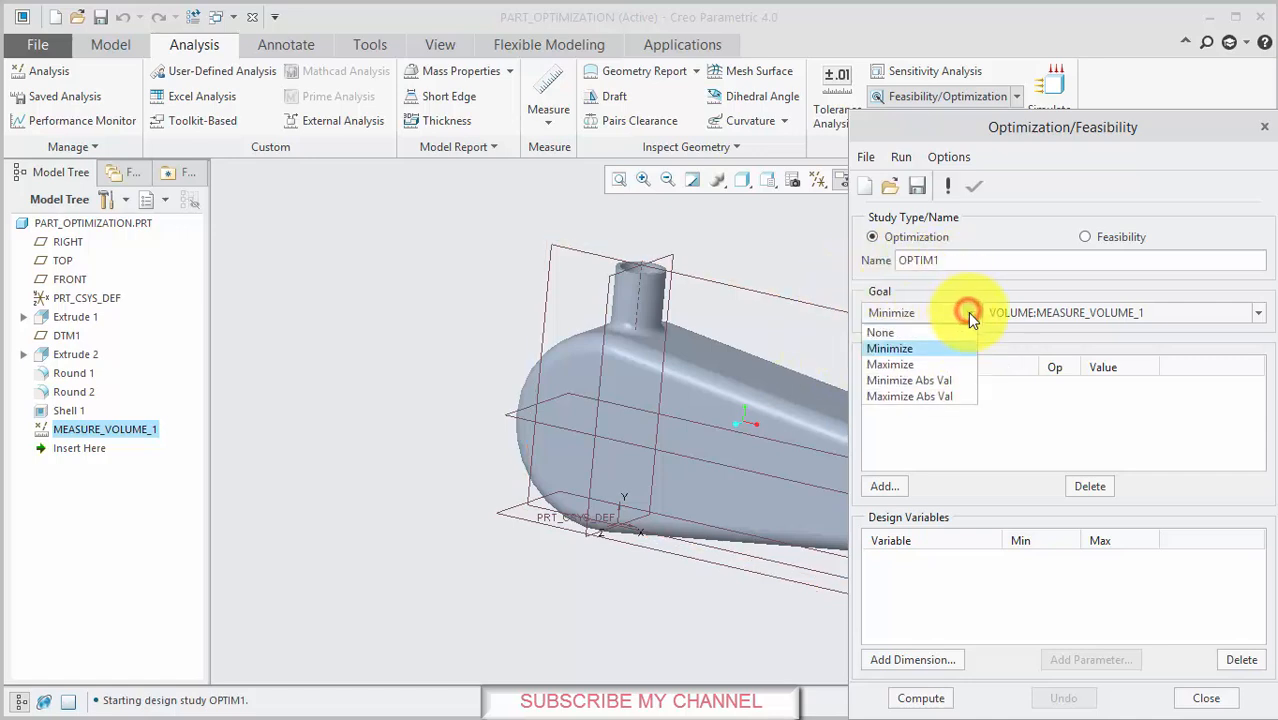
click(933, 364)
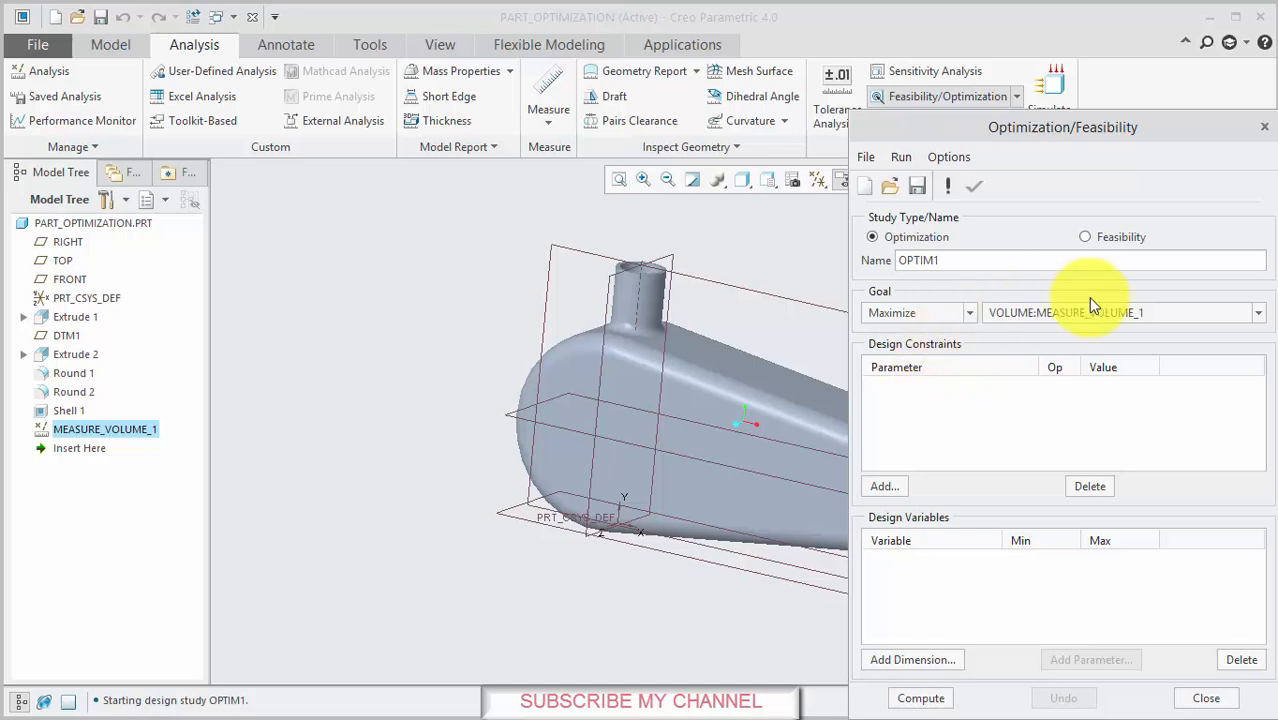
Add a design constraint that sets the MEASURE_VOLUME_1 volume equal to 150000
click(889, 486)
click(984, 646)
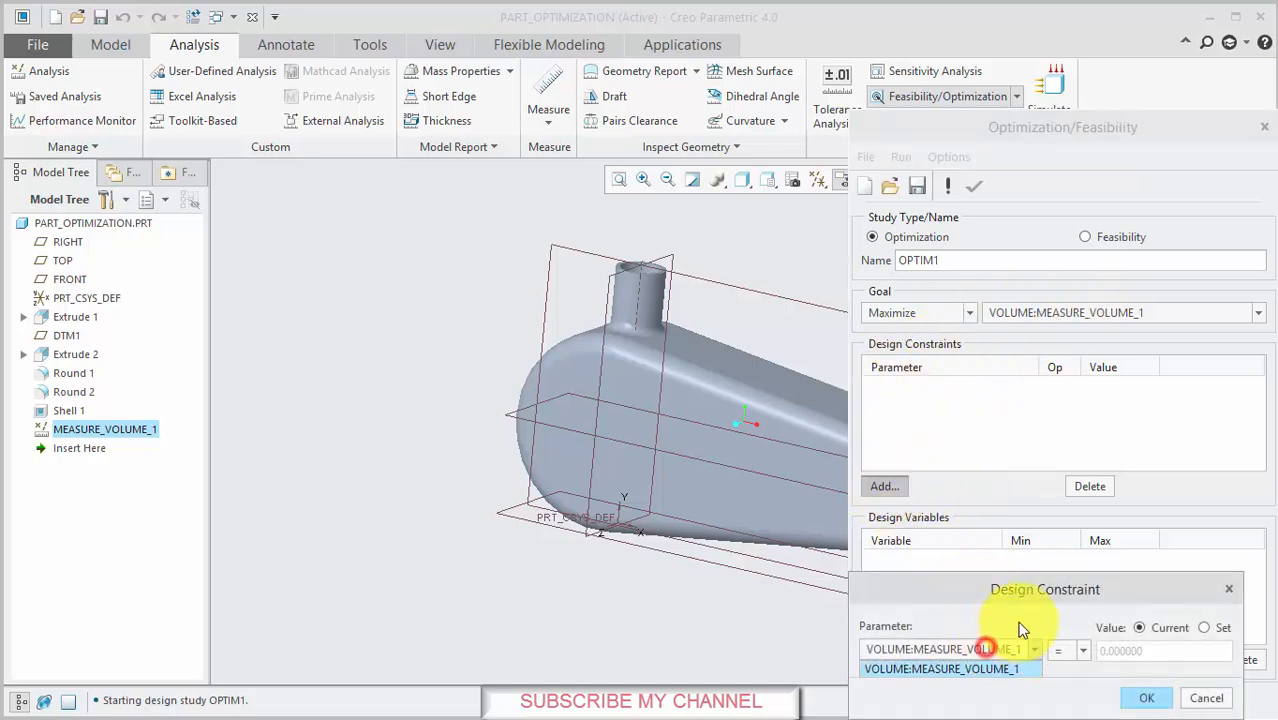
drag(1038, 589, 627, 282)
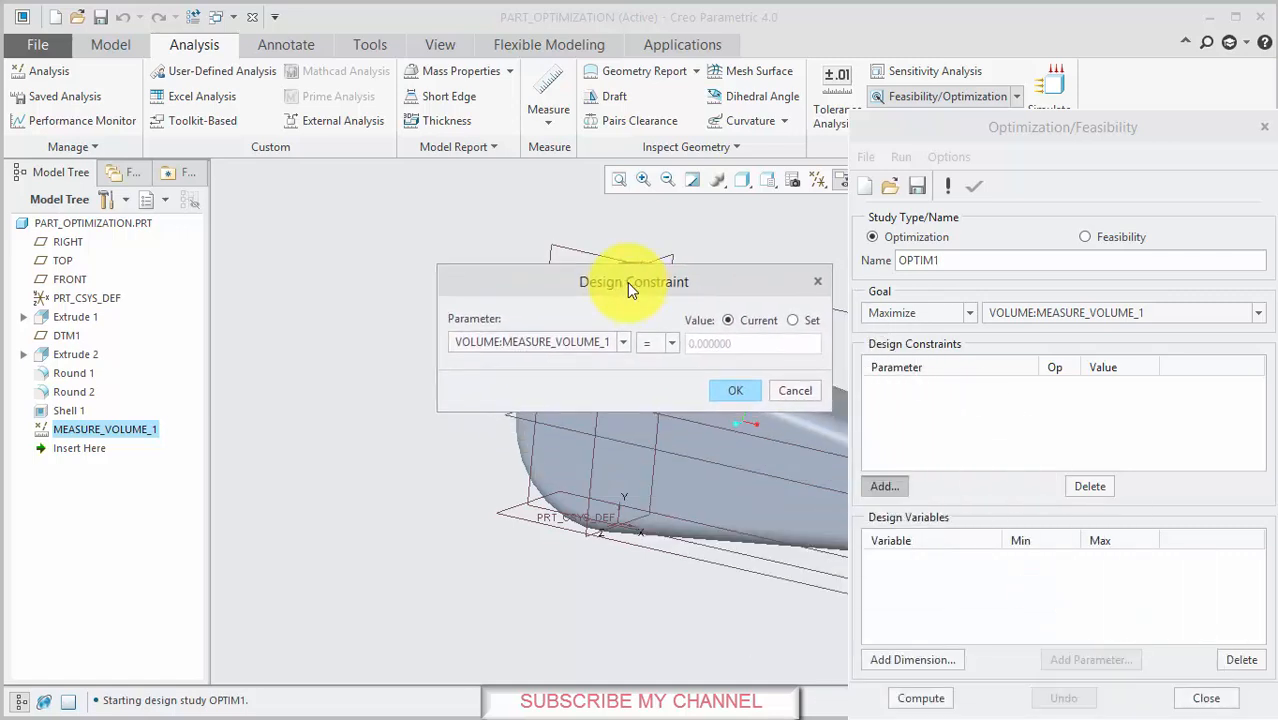
click(792, 320)
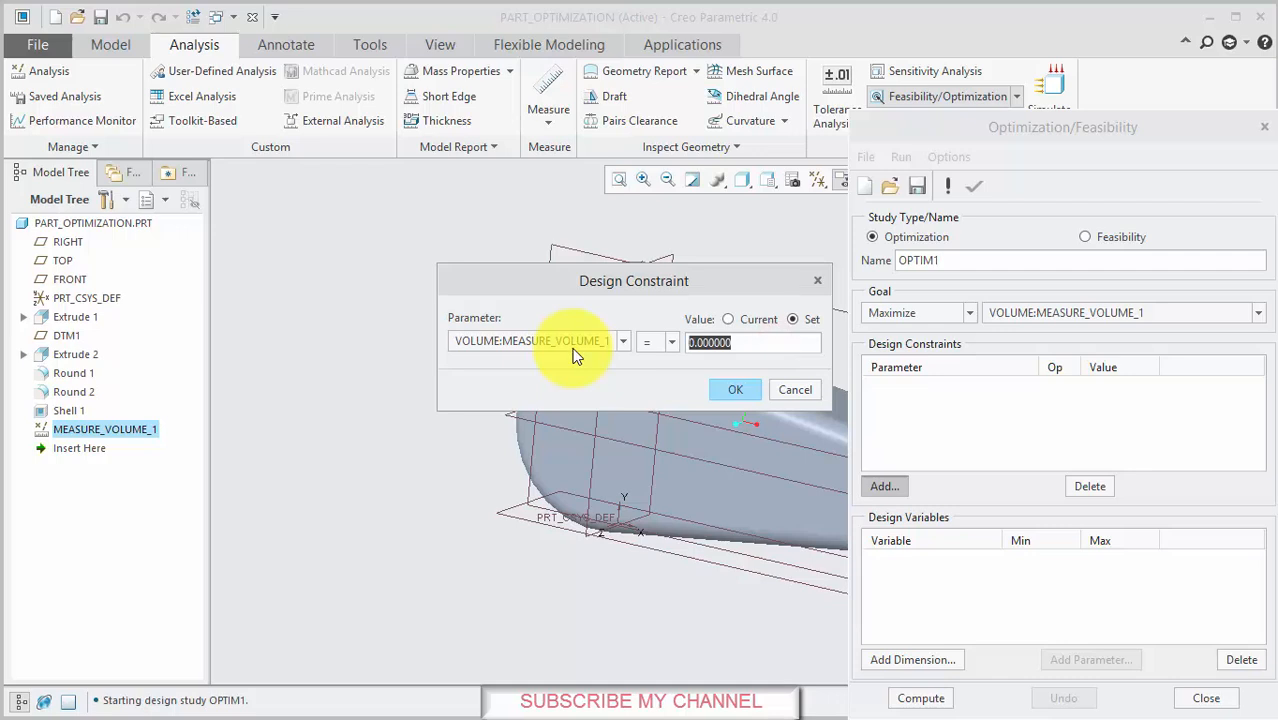
text(15)
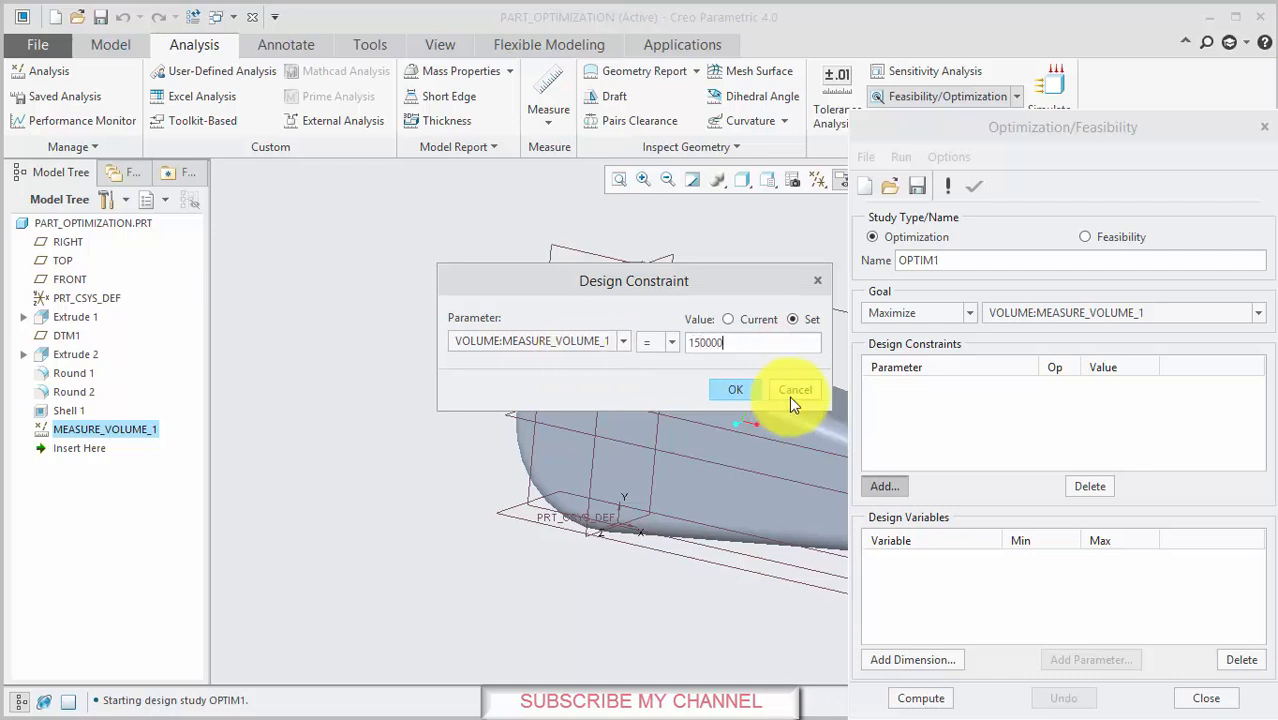
click(730, 389)
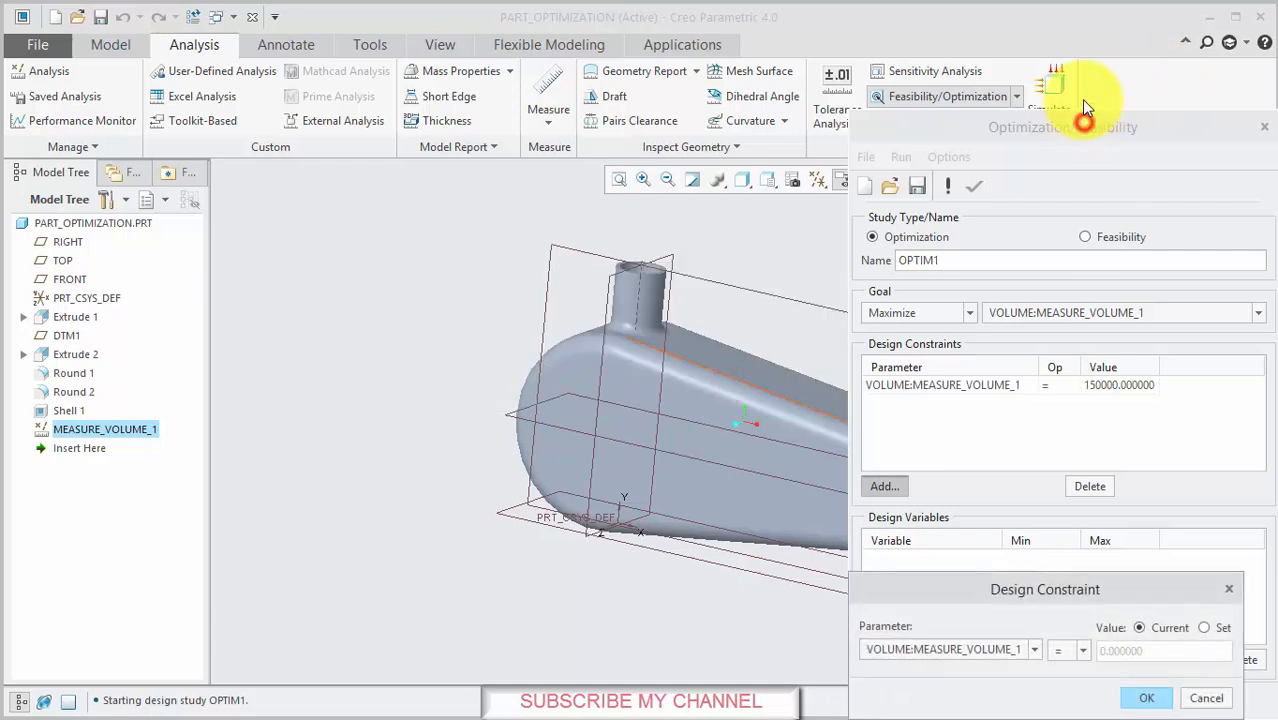
drag(1084, 114, 1079, 4)
click(1206, 698)
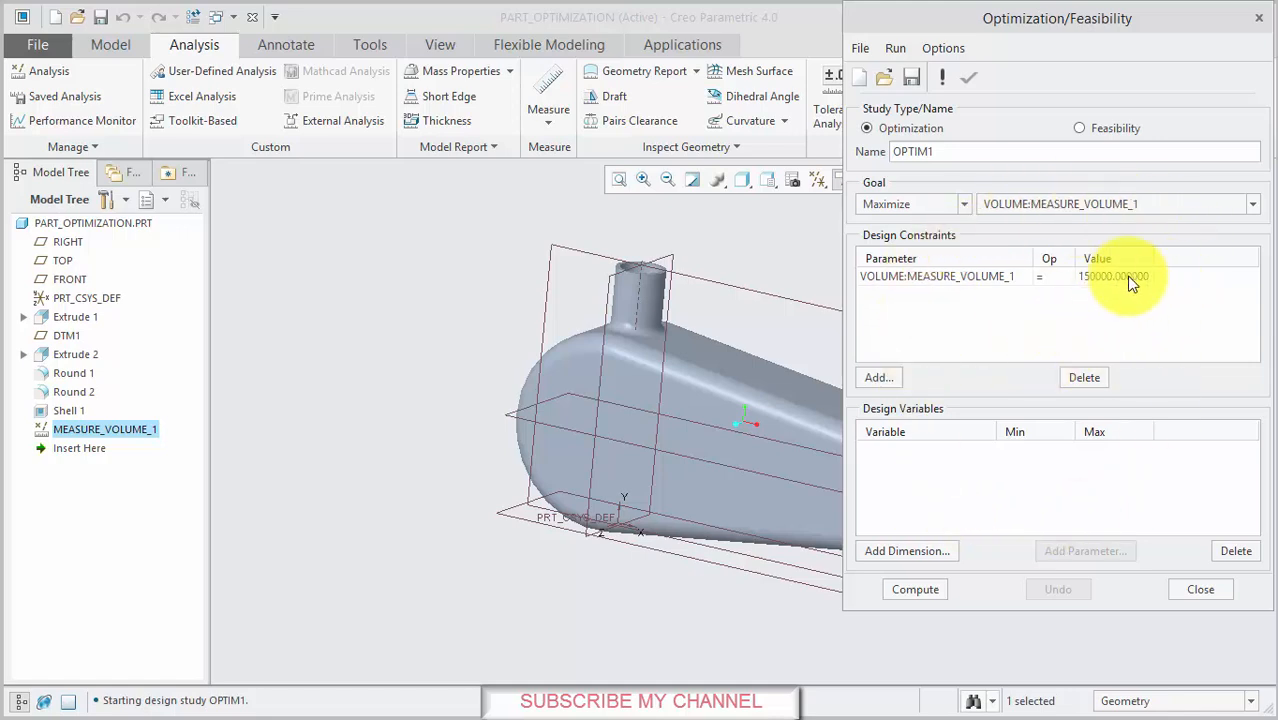
Add Extrude 1's 100 mm diameter, 60 mm diameter and 60 mm depth dimensions as design variables
click(324, 418)
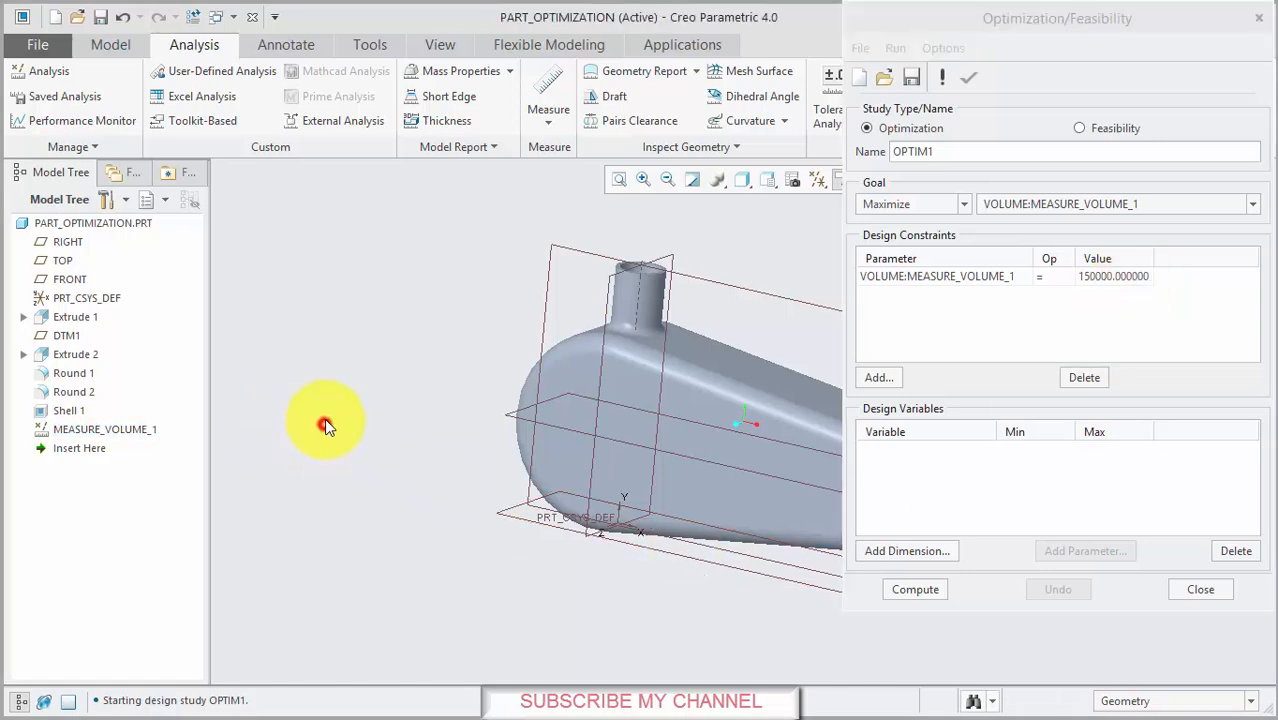
middle_drag(324, 418, 460, 496)
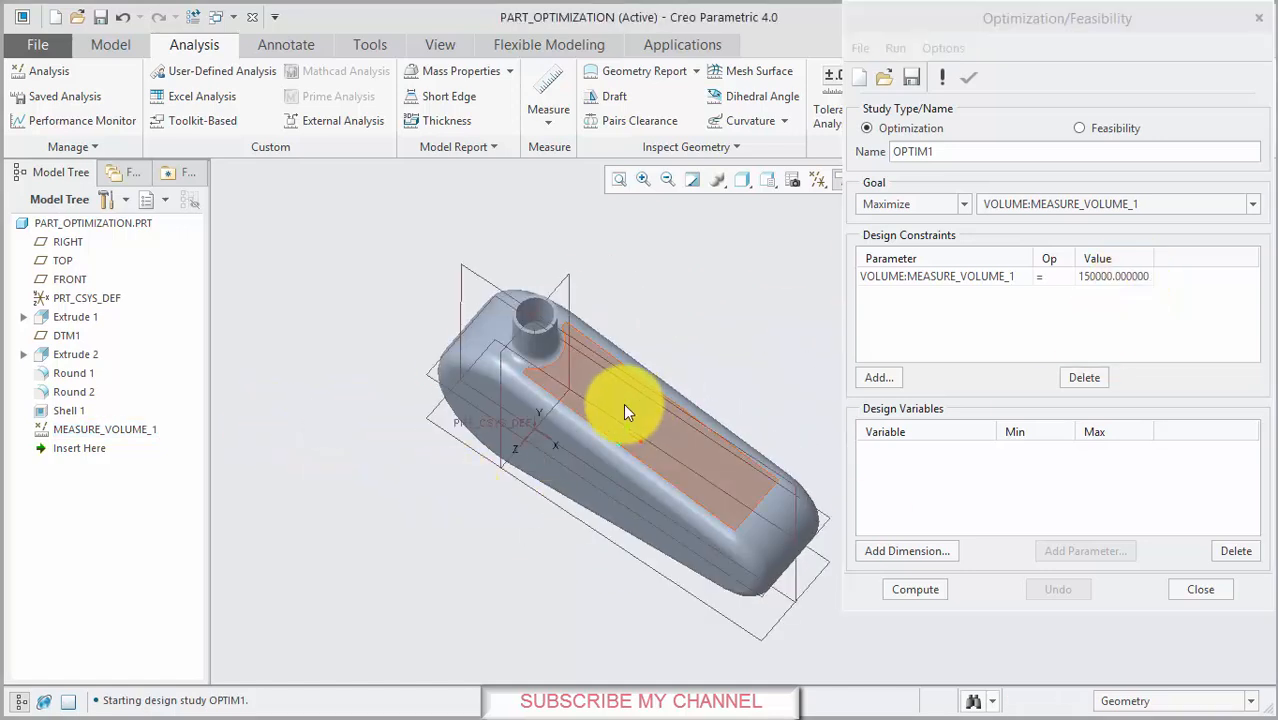
middle_drag(596, 380, 613, 352)
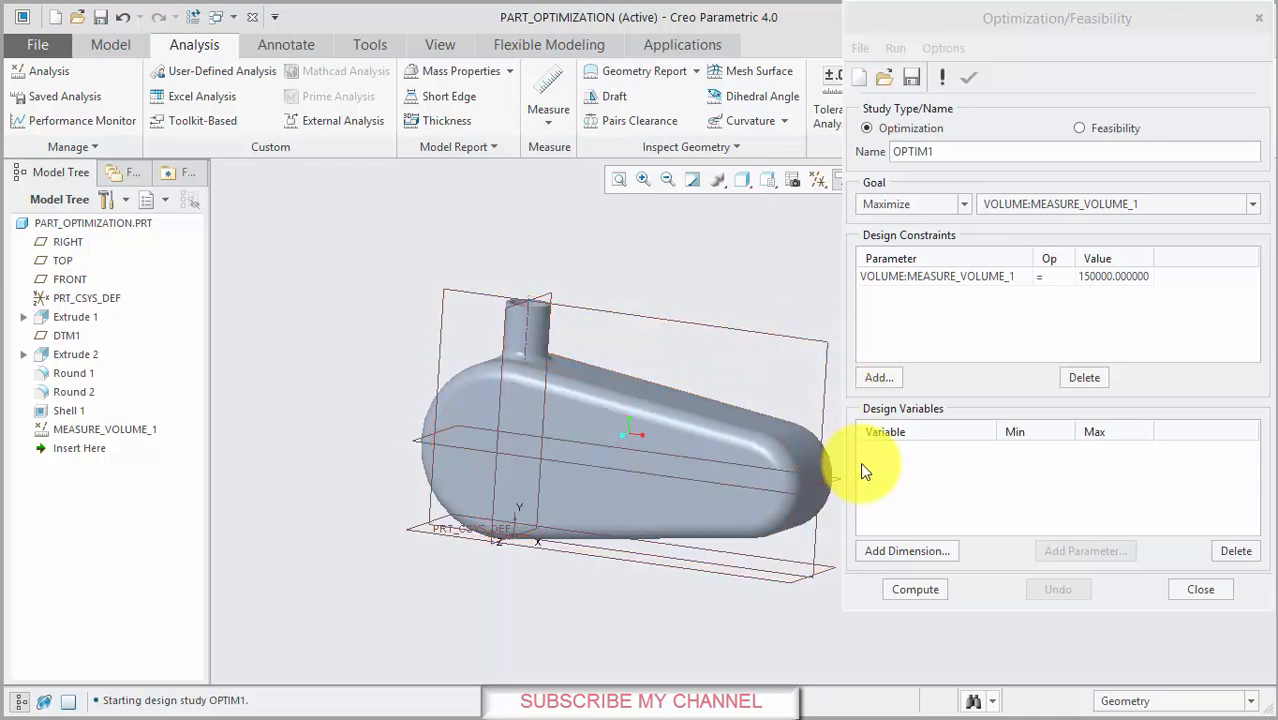
click(907, 550)
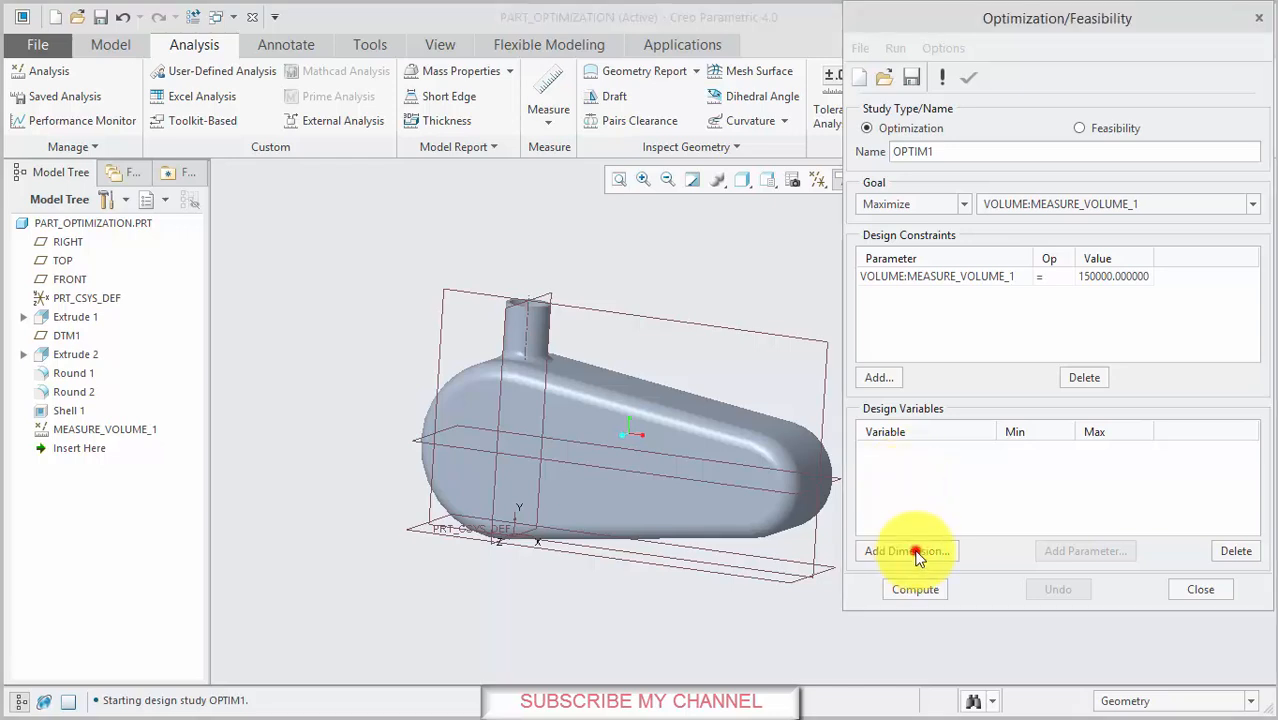
click(68, 317)
mouse_move(369, 596)
middle_down()
mouse_move(377, 619)
mouse_move(351, 611)
mouse_move(362, 601)
middle_up()
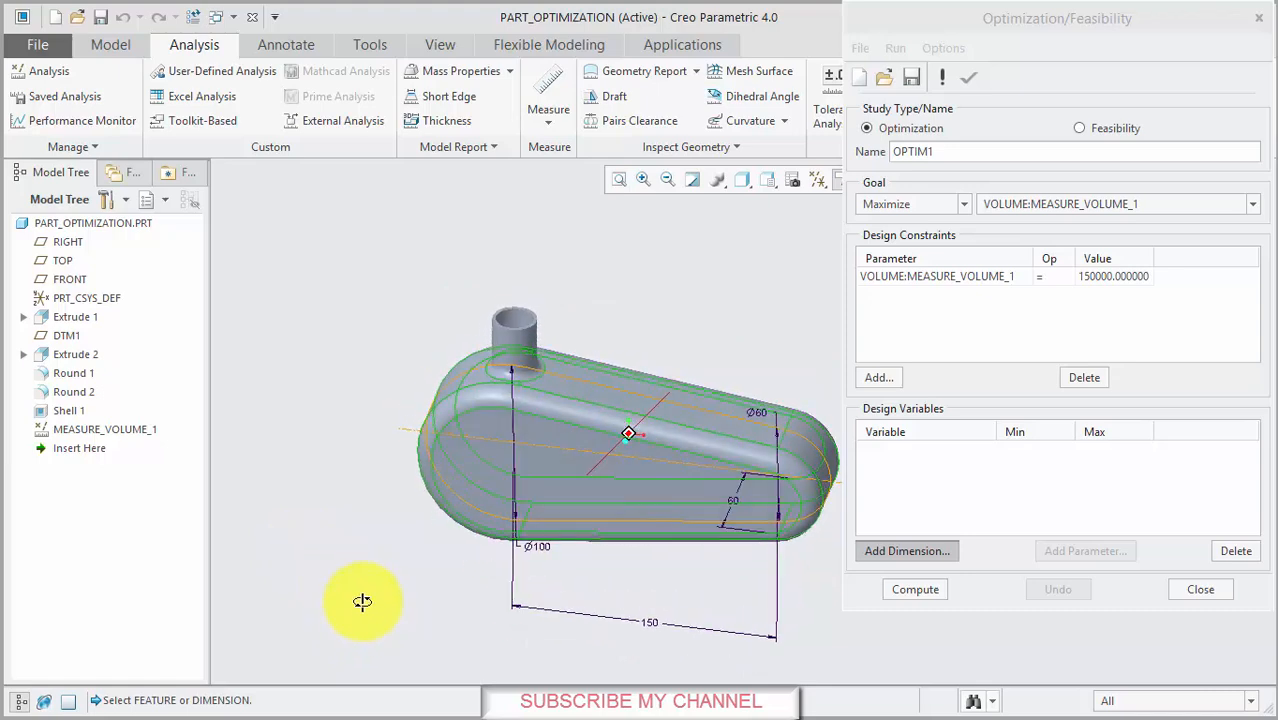
click(536, 549)
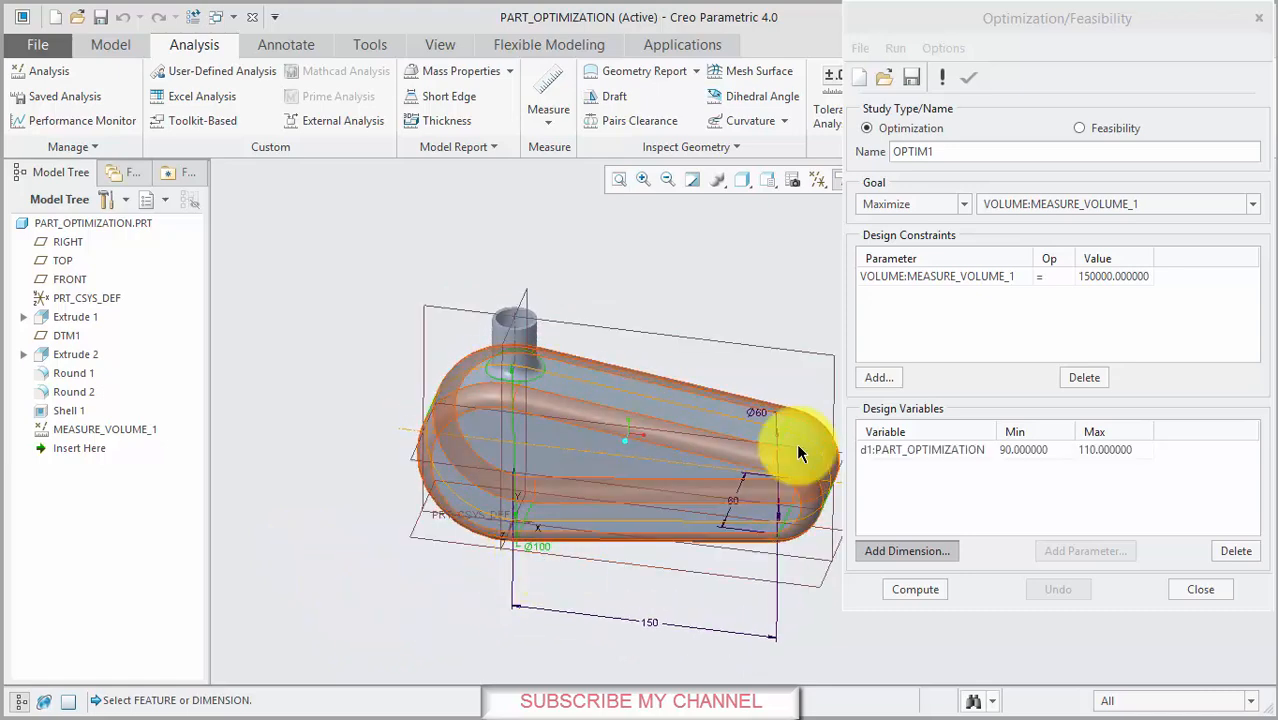
click(756, 418)
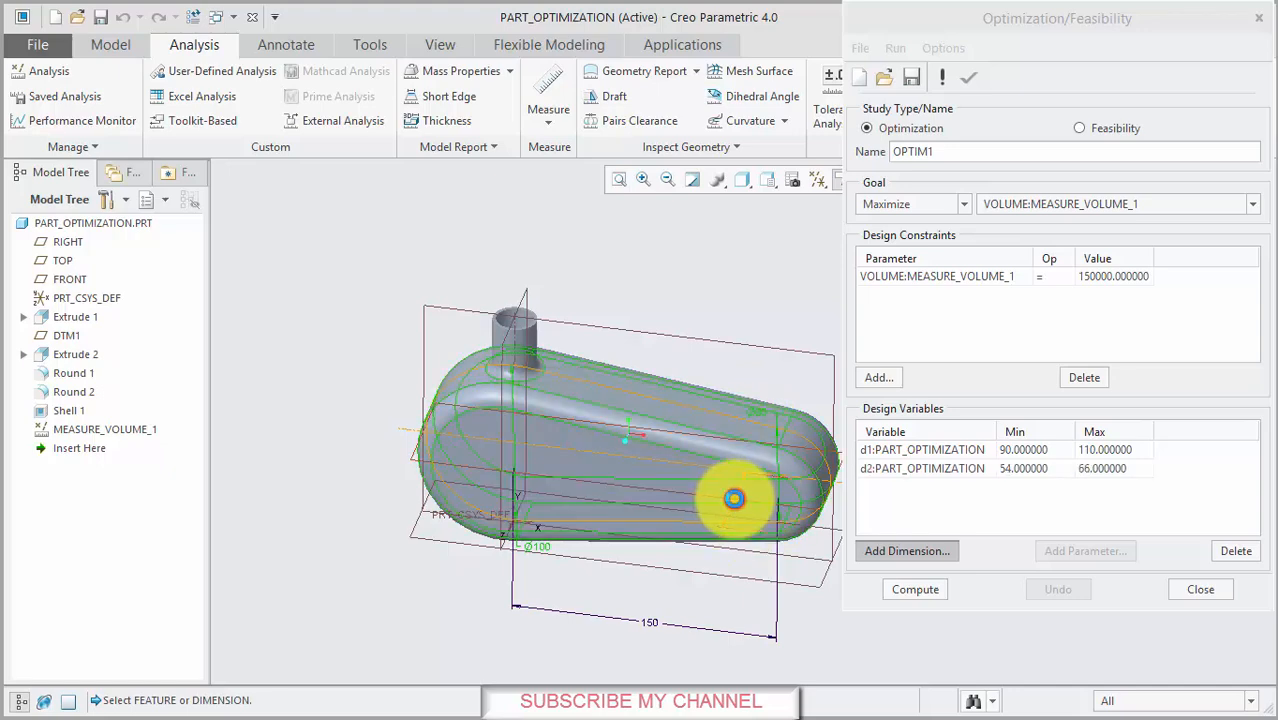
click(730, 499)
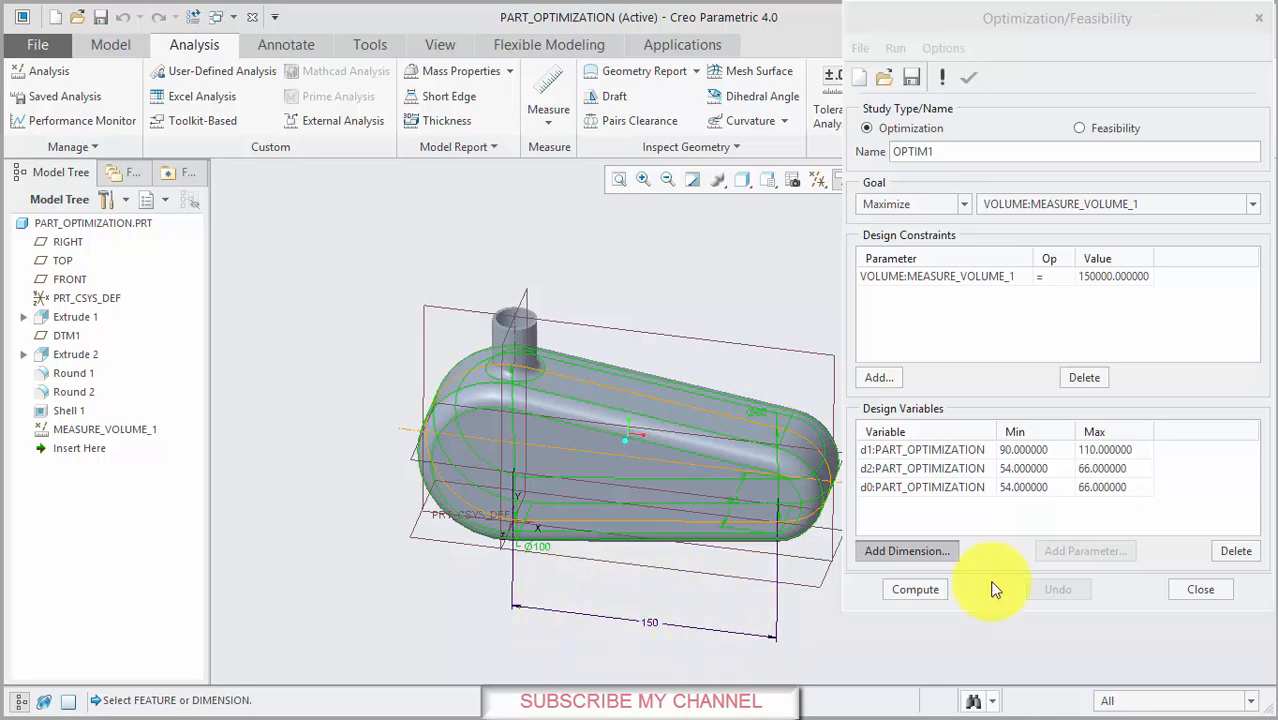
Compute the optimization with the three design variables and inspect the resized body
click(925, 590)
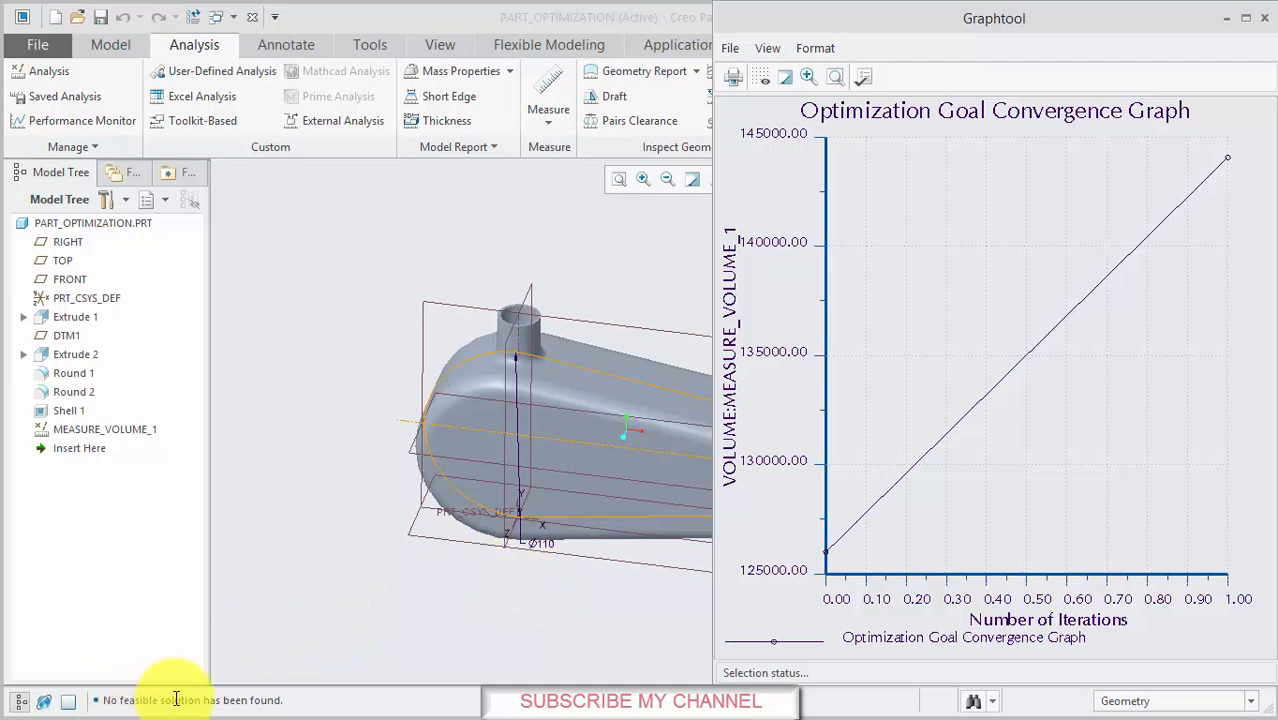
click(301, 497)
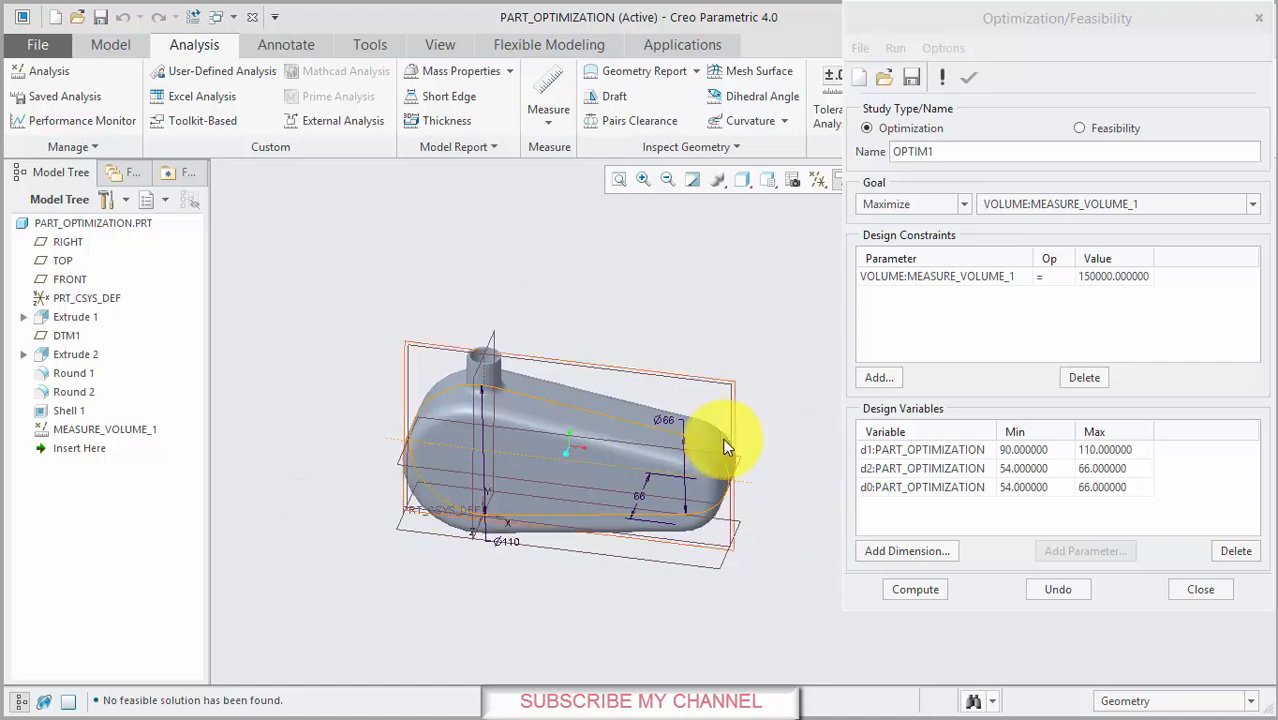
middle_drag(736, 434, 658, 579)
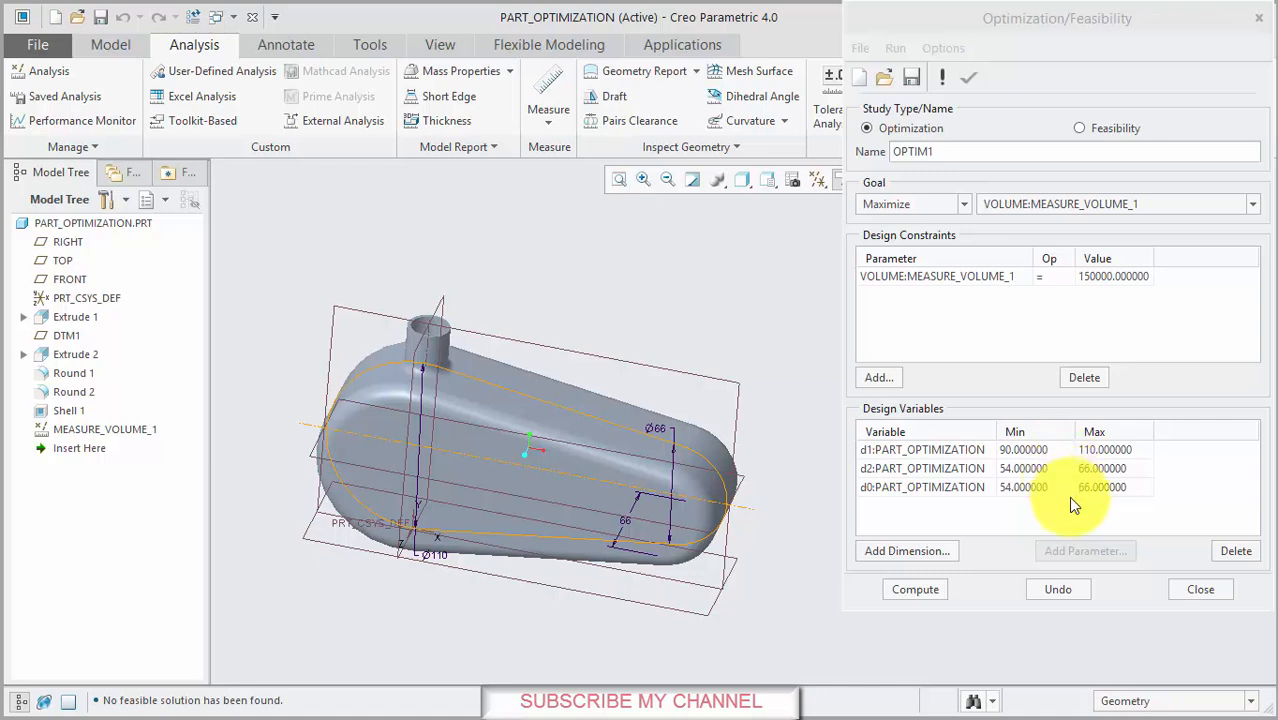
Set the maximum of design variables d0 and d2 to 70
click(922, 466)
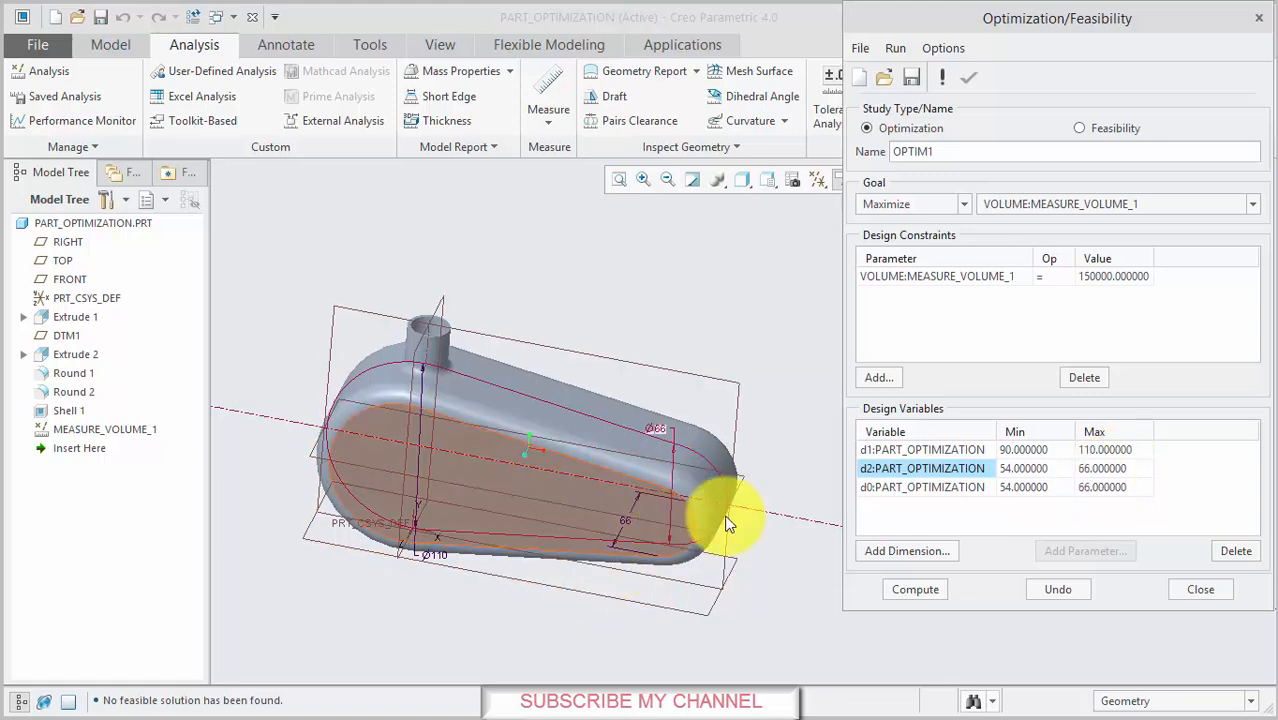
double_click(1130, 488)
text(70)
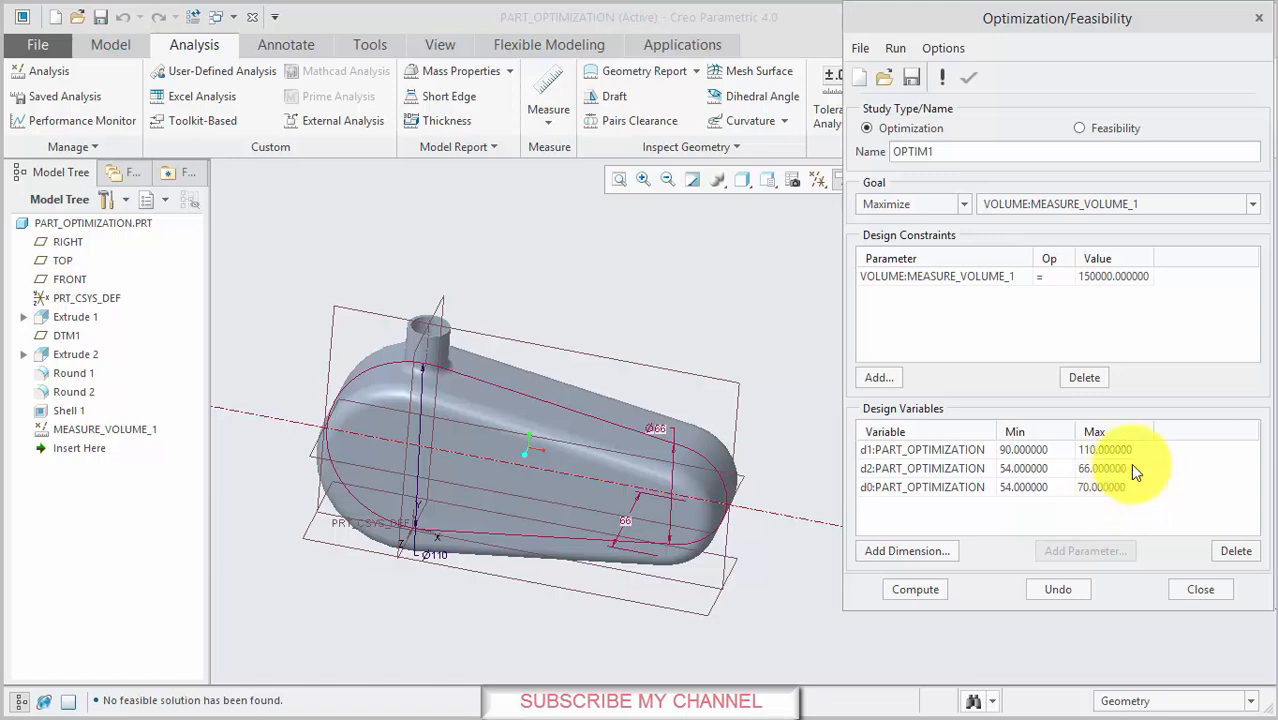
double_click(1128, 468)
text(70)
Recompute the optimization with the widened variable limits and inspect the body from several angles
click(916, 589)
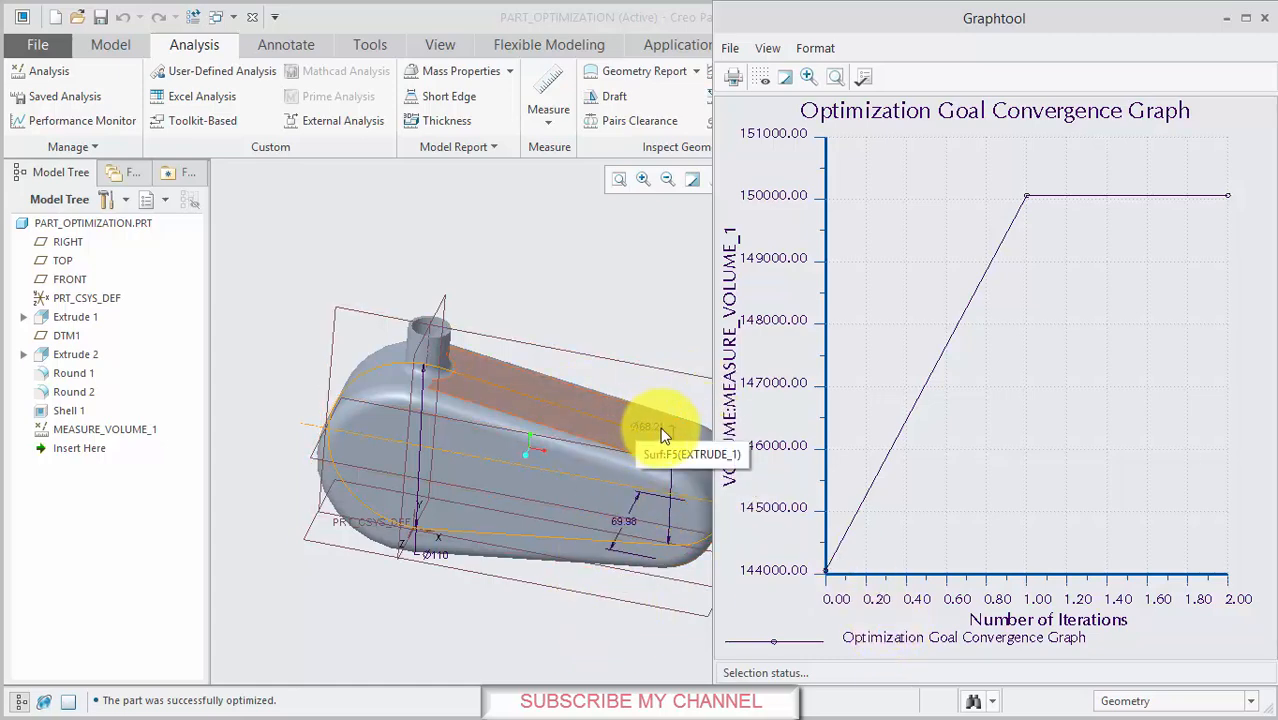
middle_drag(670, 426, 516, 620)
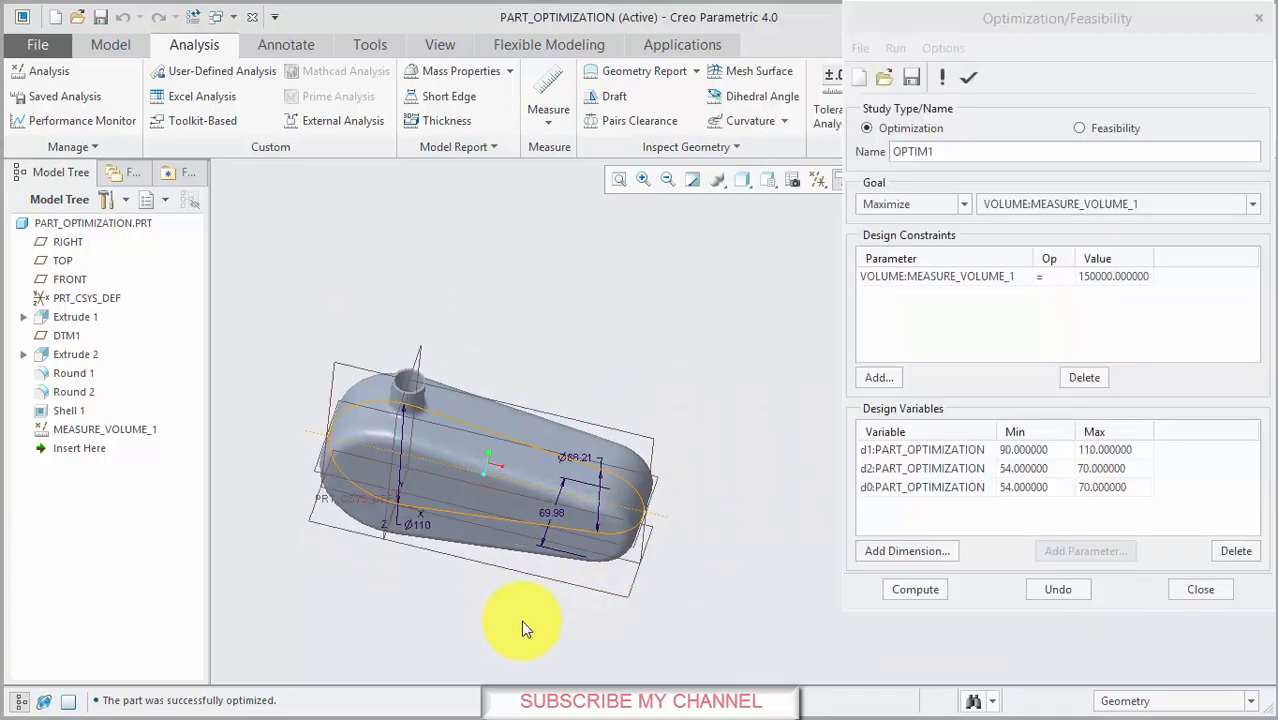
middle_drag(666, 540, 562, 434)
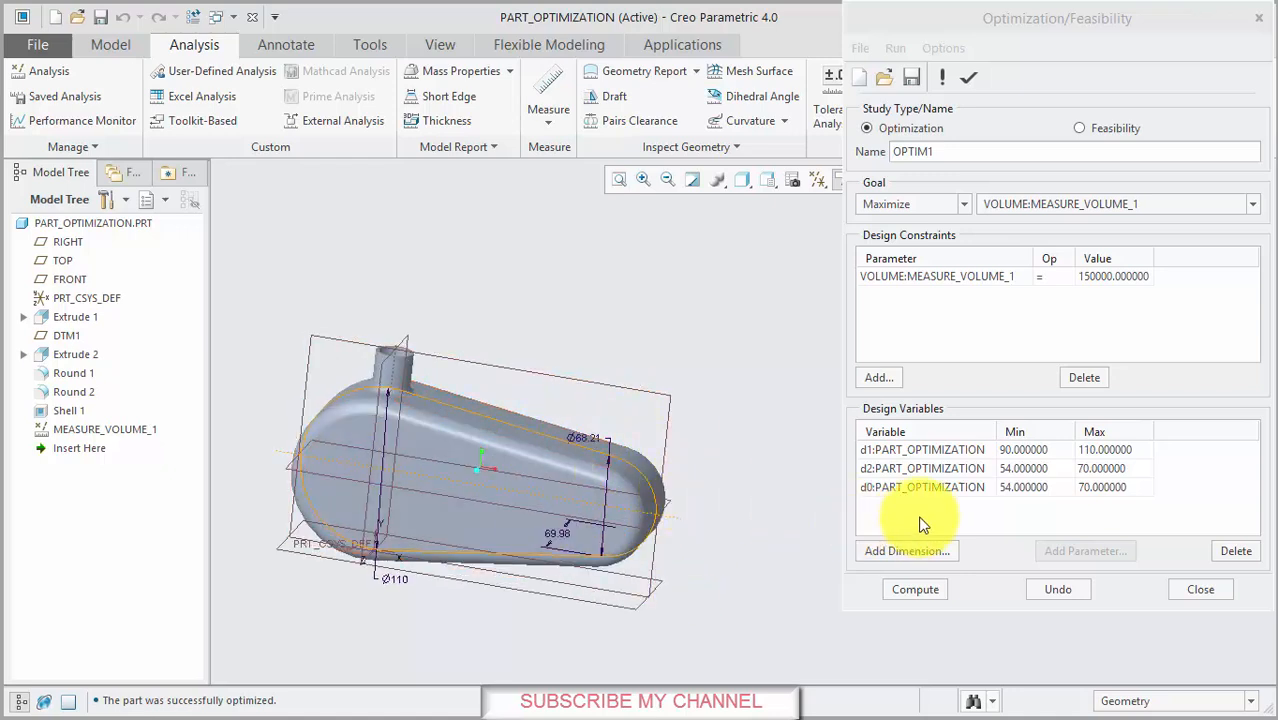
Set the maximum of design variable d2 to 65, rerun the computation and close the convergence graph
click(930, 468)
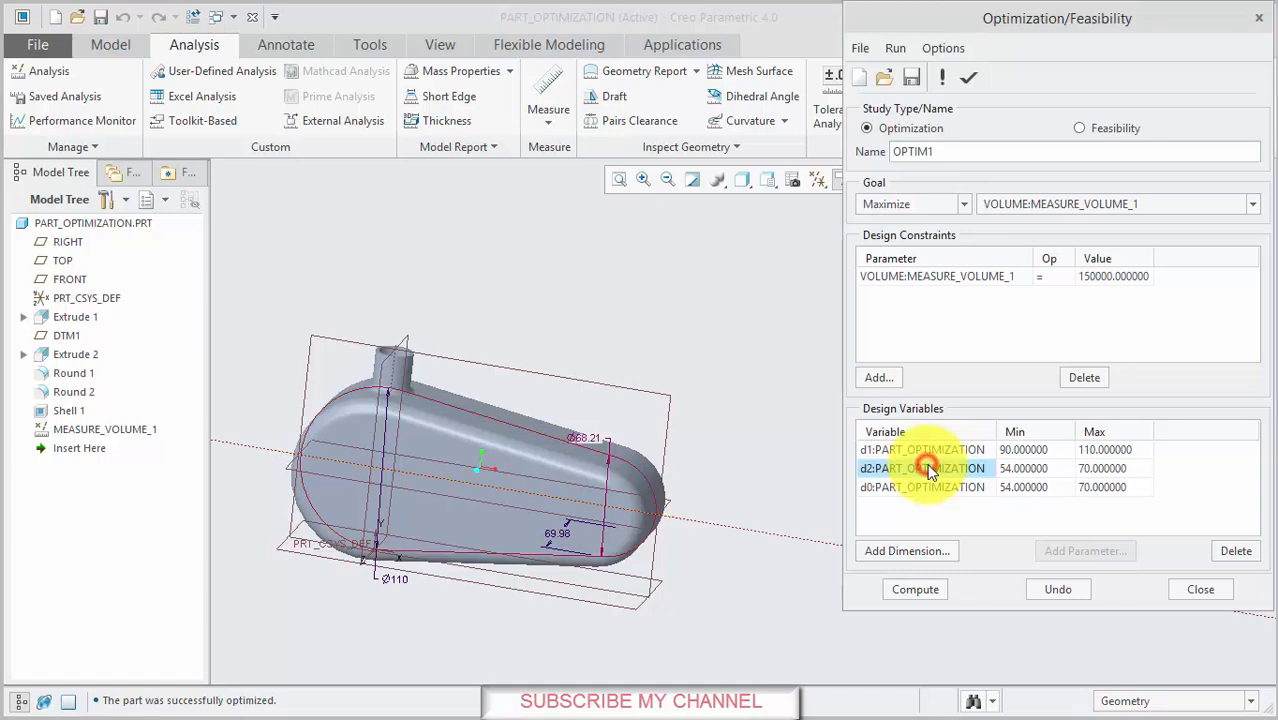
click(1143, 471)
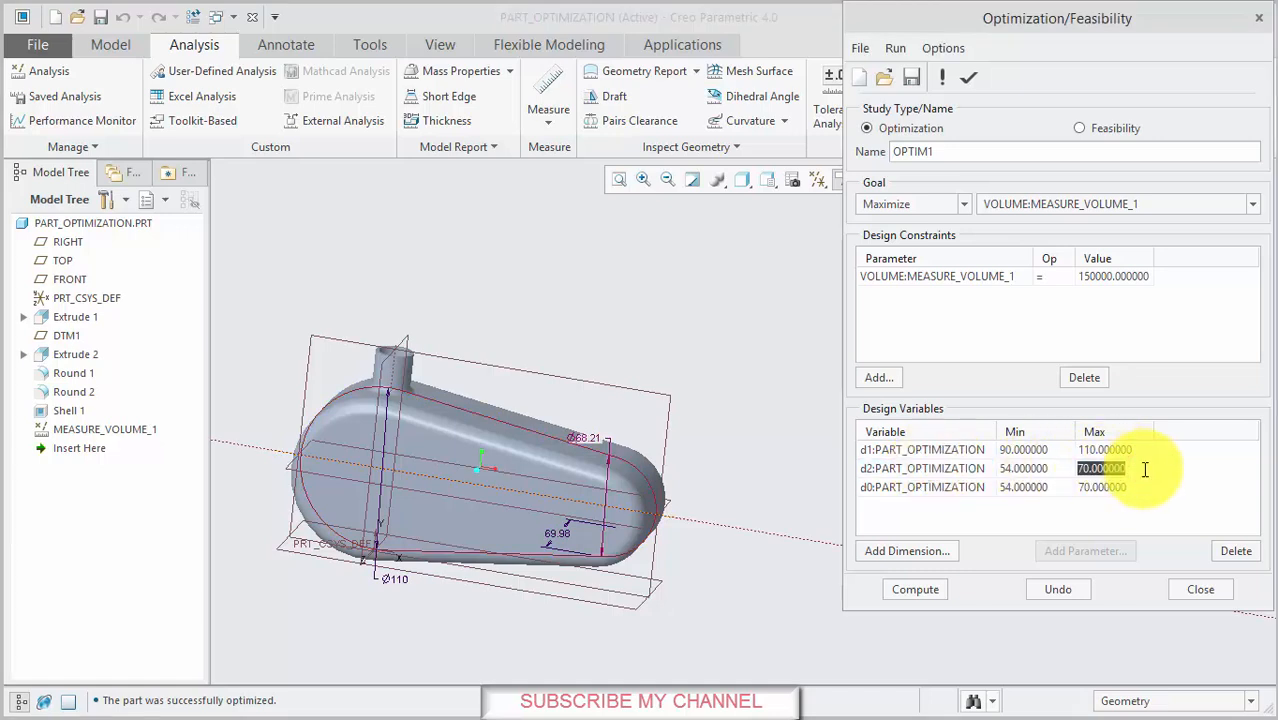
text(5)
click(912, 590)
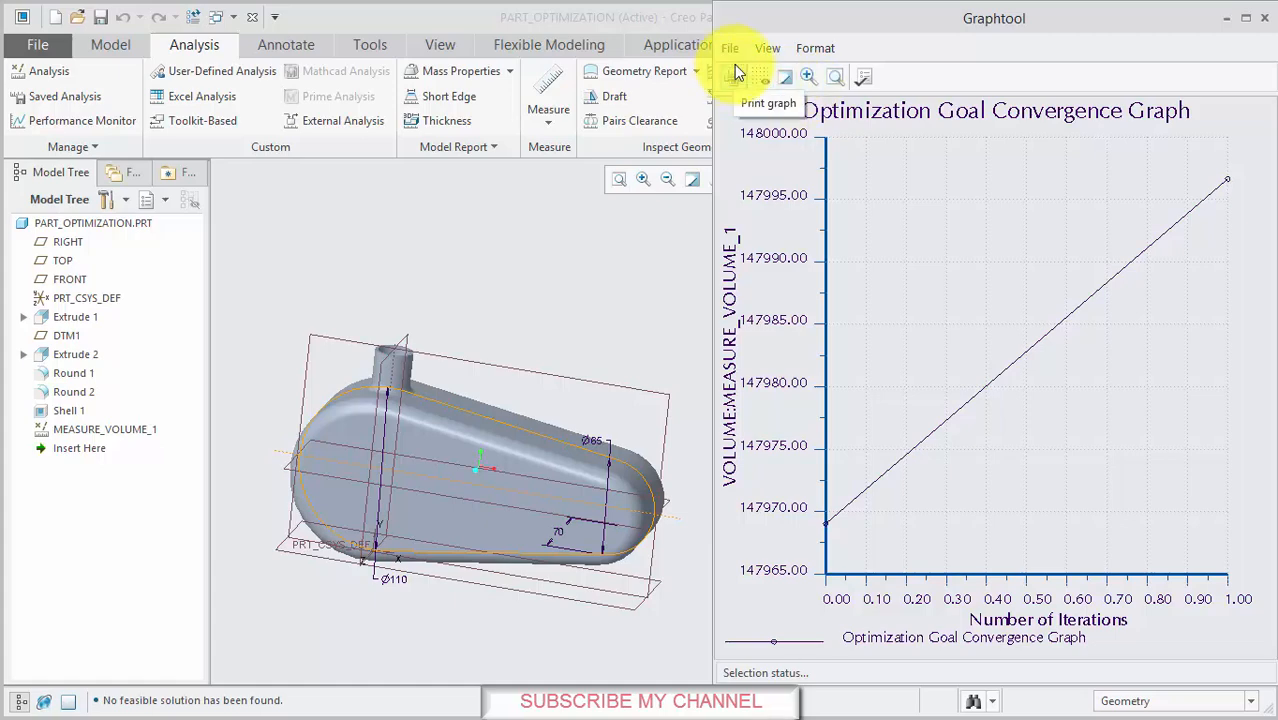
click(1264, 18)
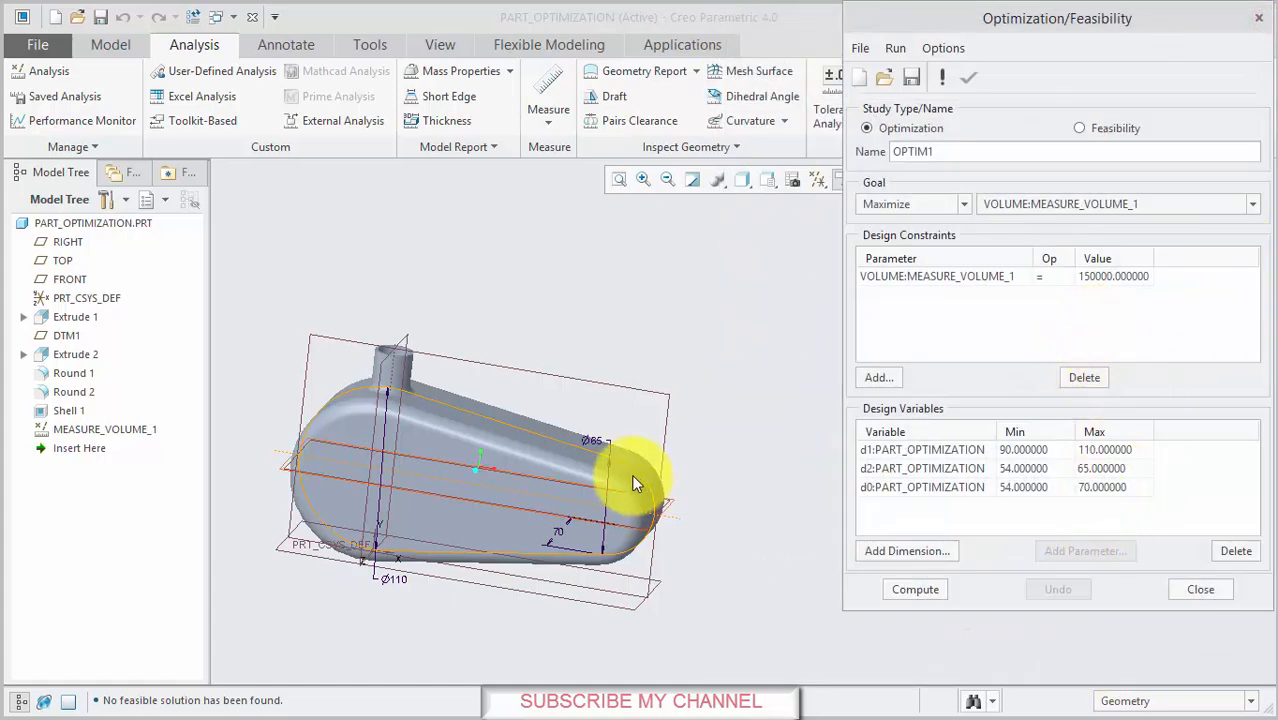
Add the radius dimension of Round 1 to the optimization as a fourth design variable
middle_drag(685, 462, 651, 494)
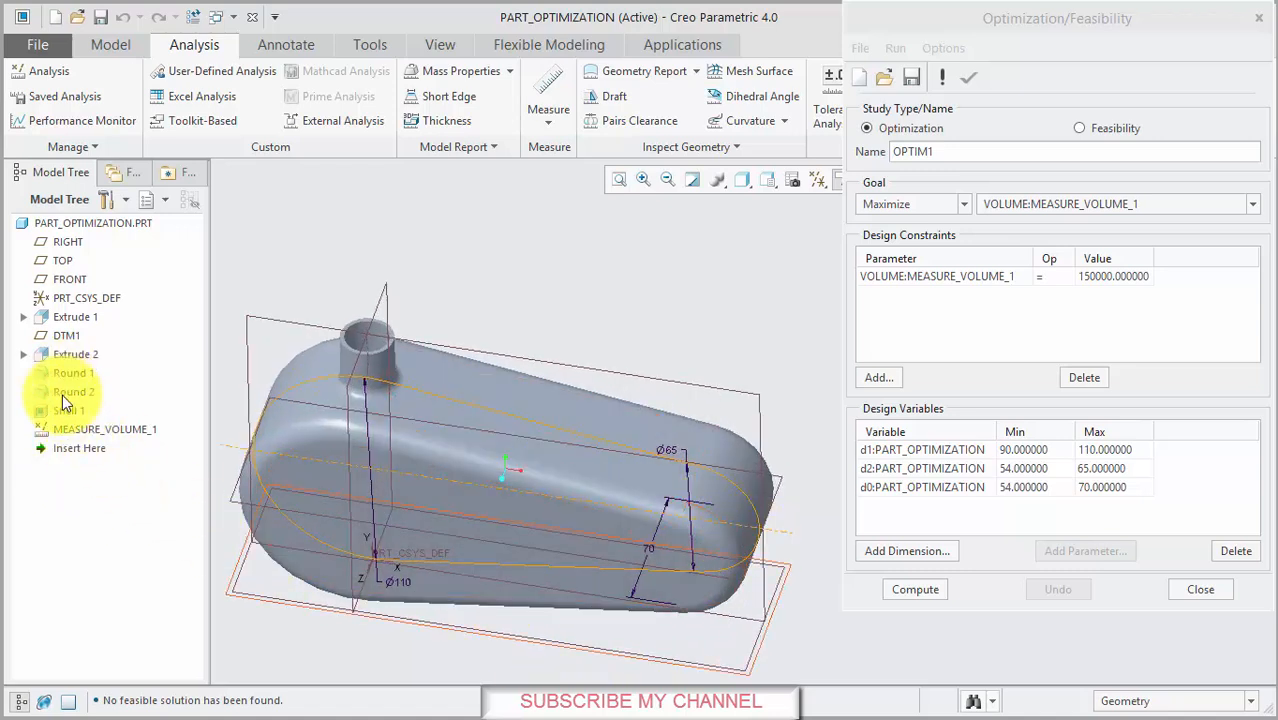
click(73, 372)
middle_drag(676, 442, 508, 600)
scroll(500, 601, down, 2)
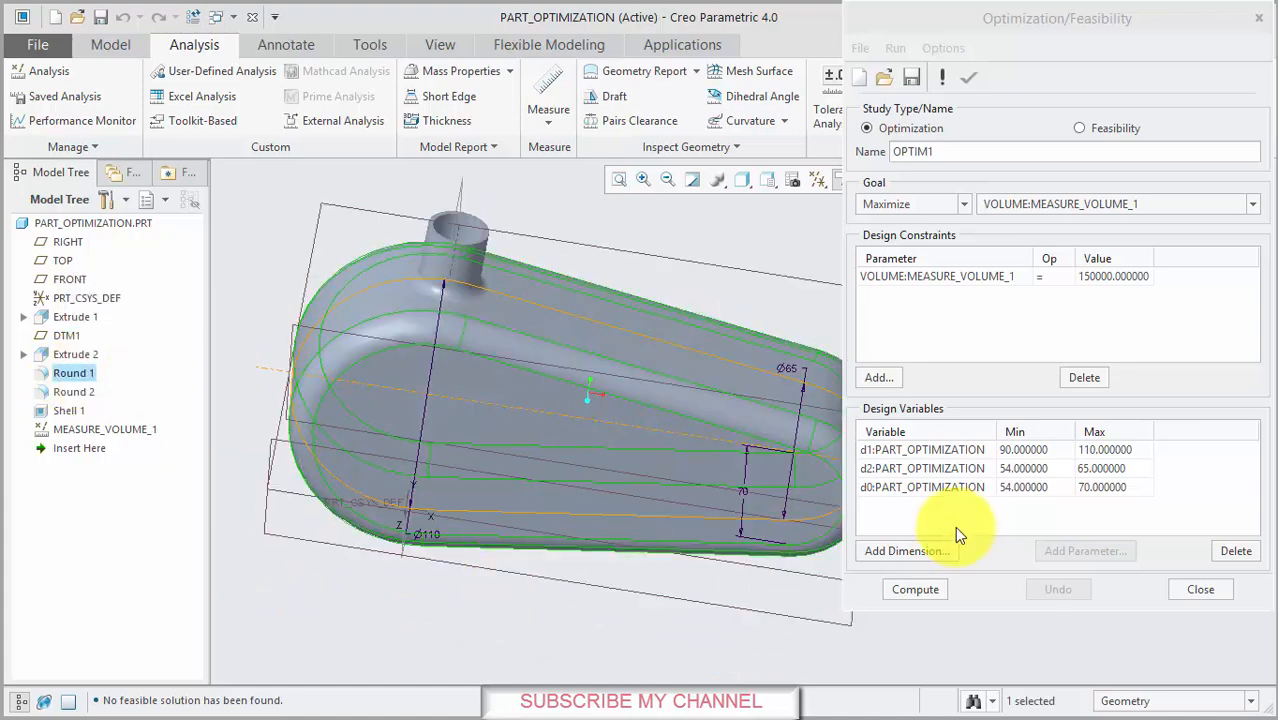
click(931, 555)
click(348, 363)
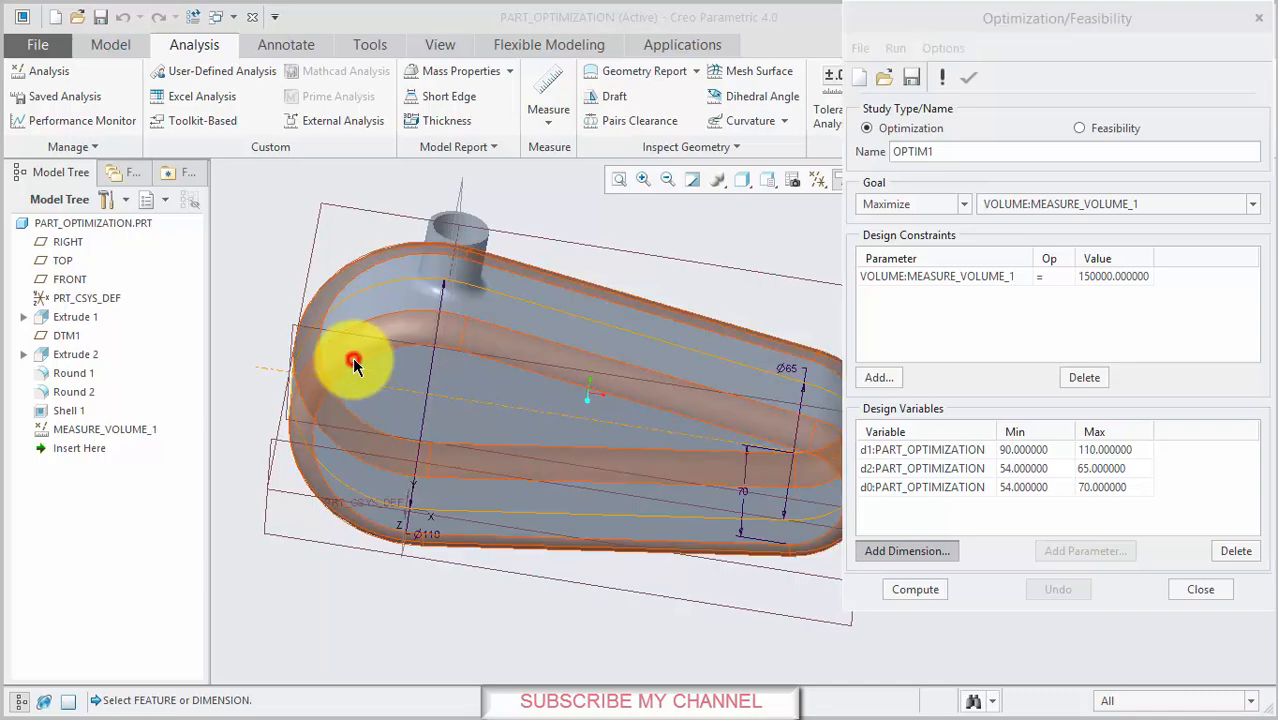
click(268, 419)
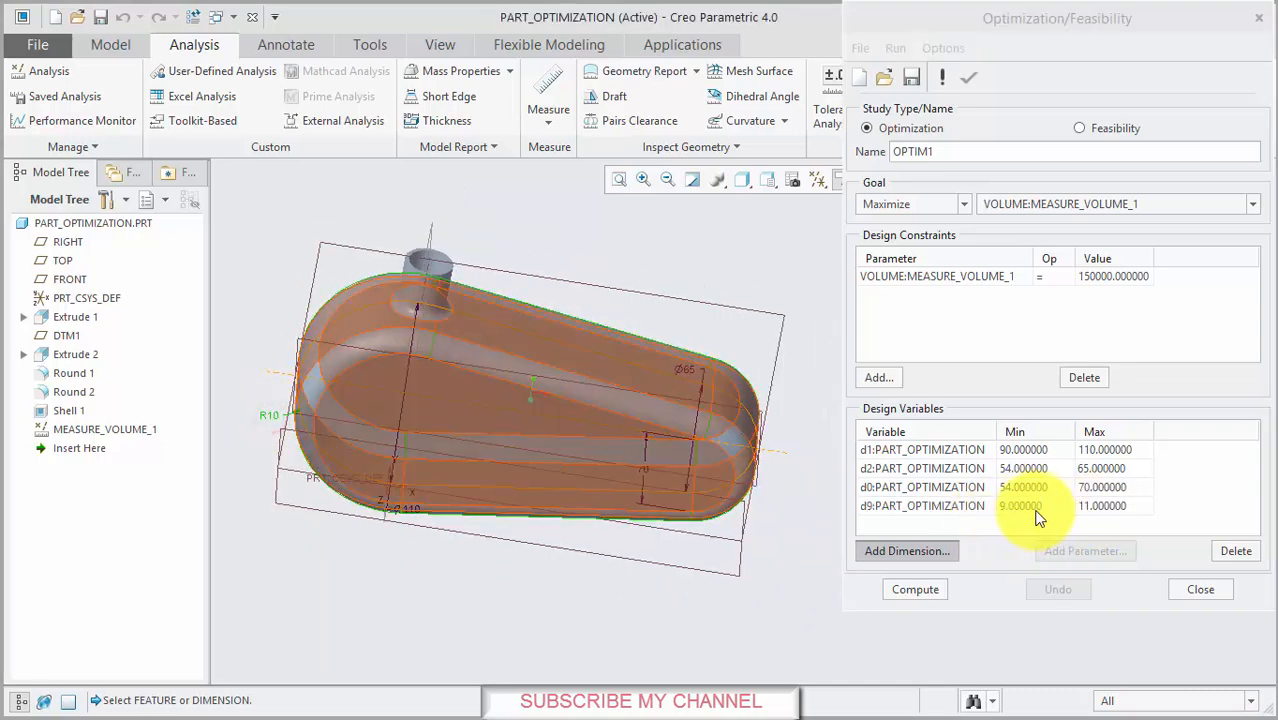
Limit the round radius variable d9 to a minimum of 5 and a maximum of 15, and compute the optimization
double_click(1128, 505)
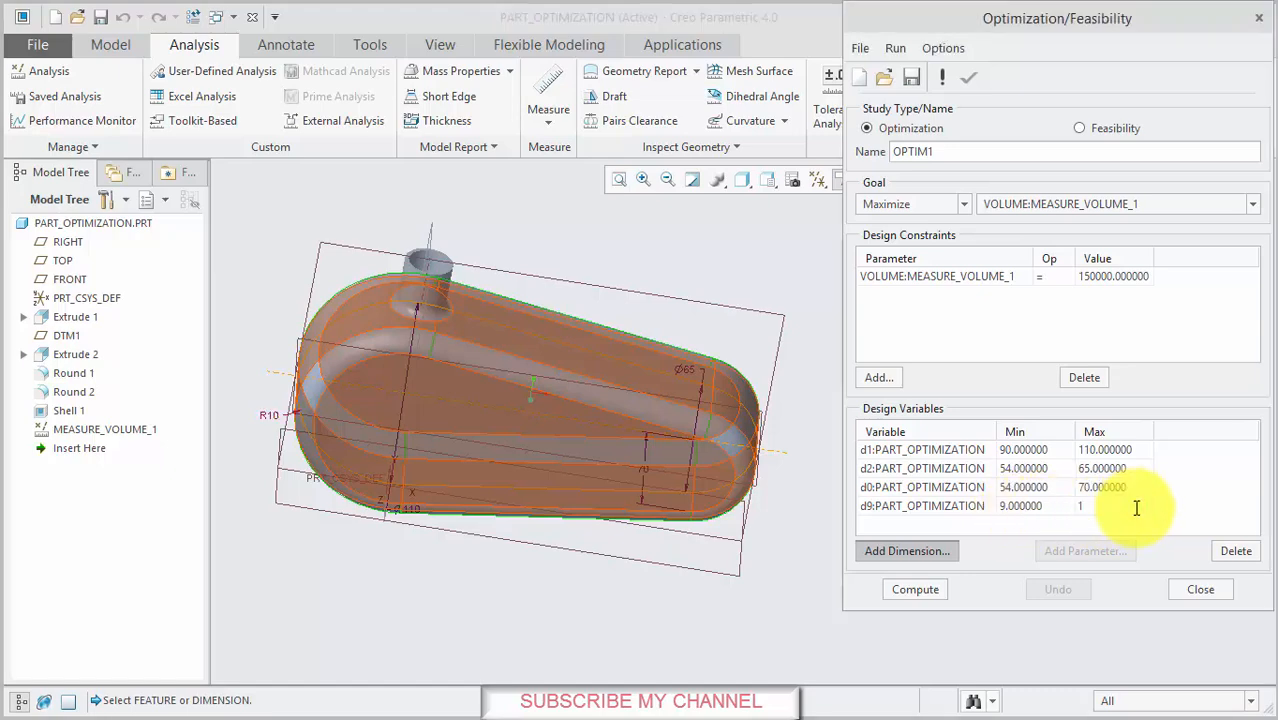
double_click(1050, 508)
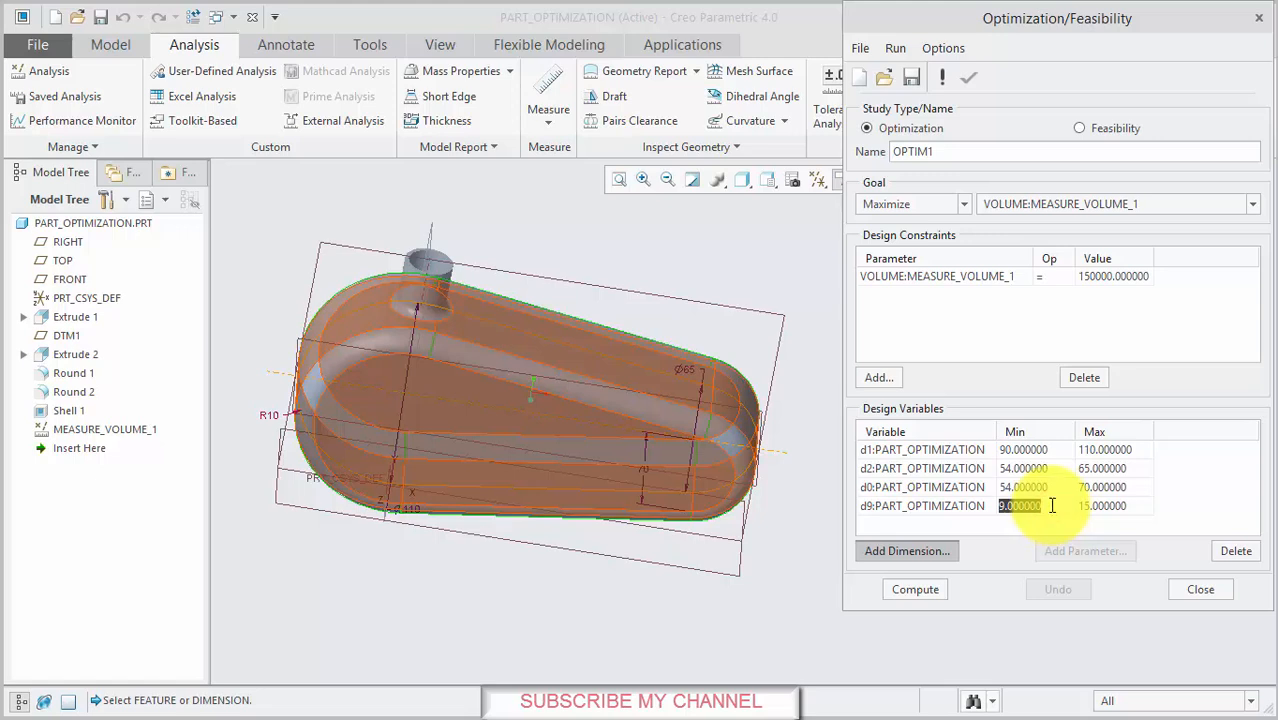
text(5)
key(Return)
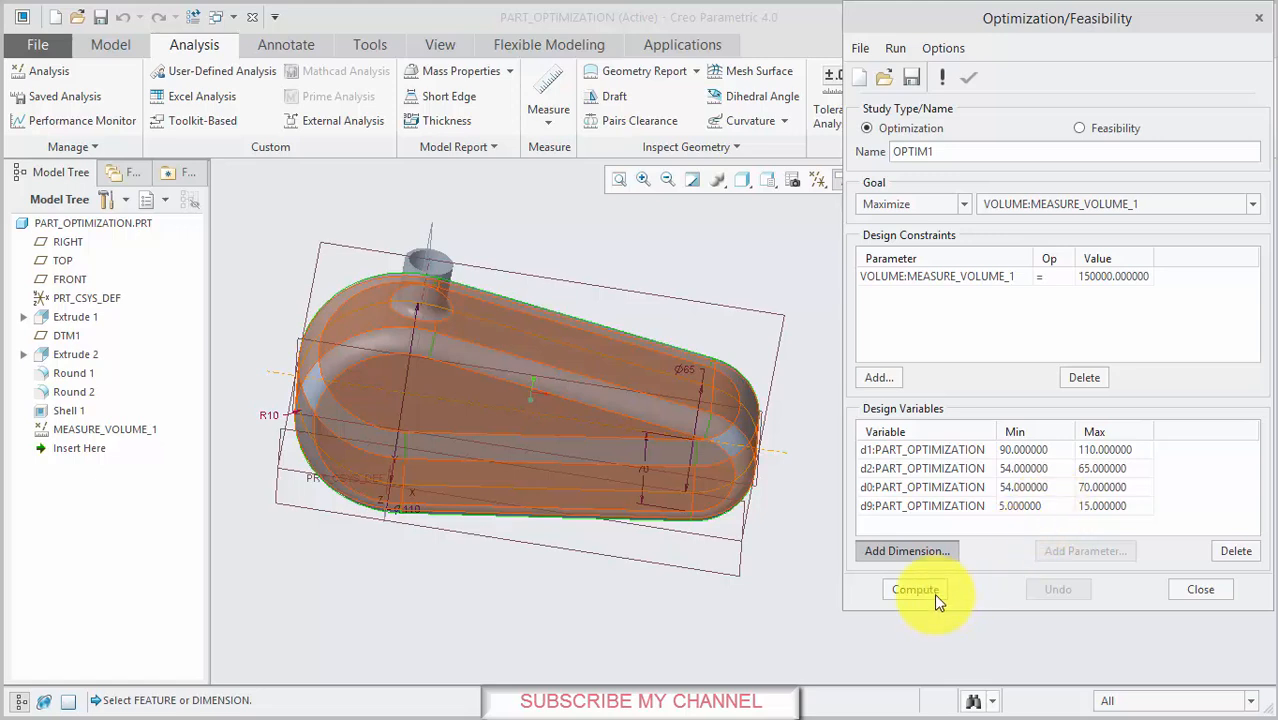
click(930, 589)
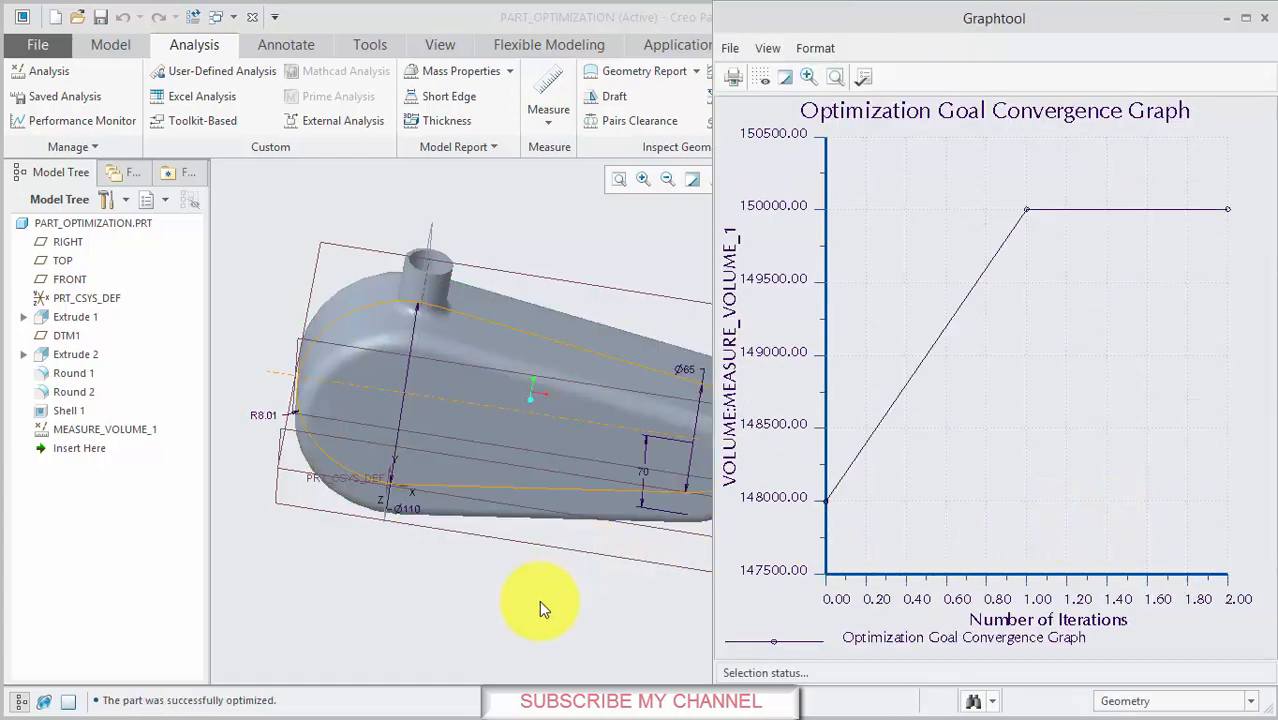
mouse_move(548, 608)
middle_down()
mouse_move(508, 602)
mouse_move(565, 610)
mouse_move(557, 592)
middle_up()
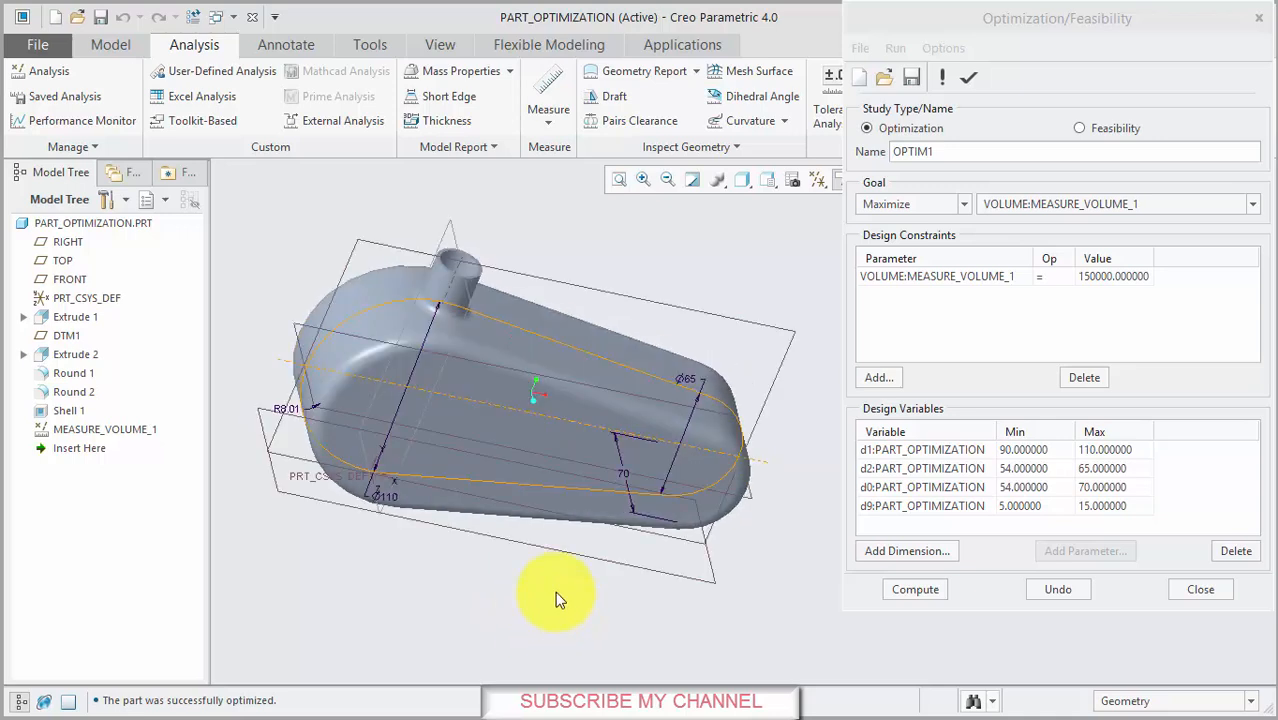
Set the minimum of design variable d9 to 8
click(1045, 508)
click(1045, 508)
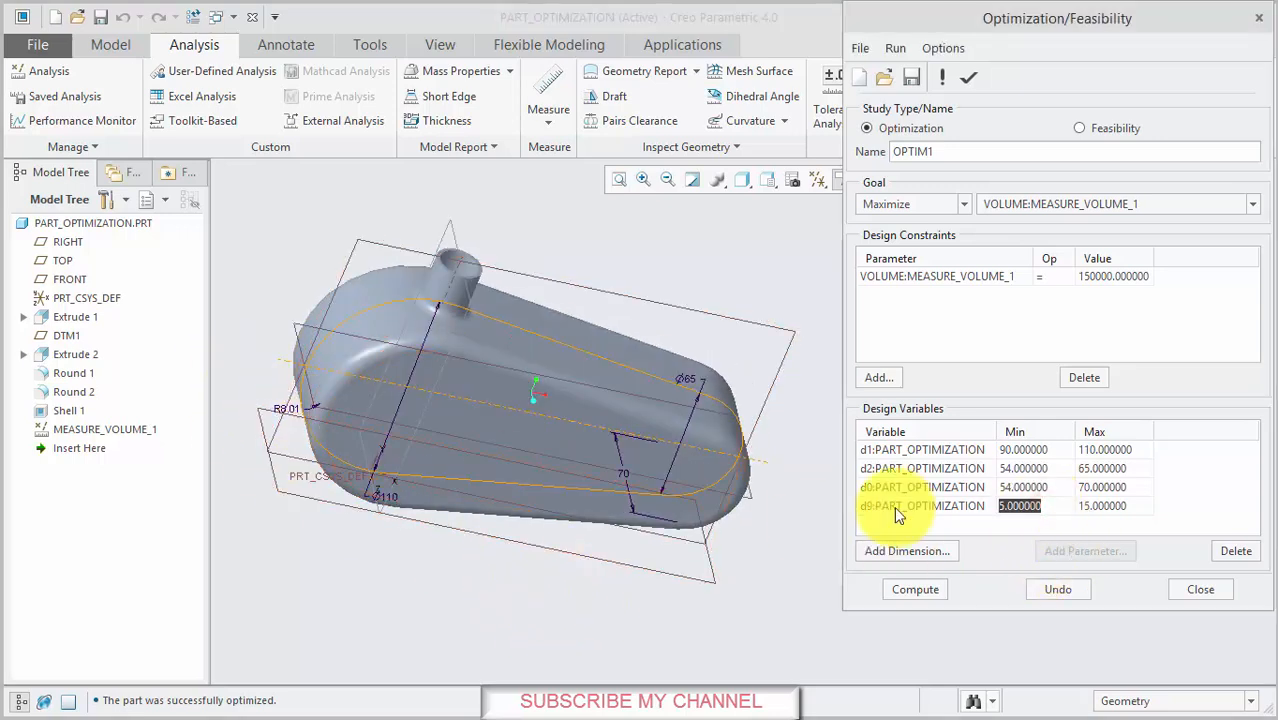
click(905, 510)
drag(1064, 500, 956, 505)
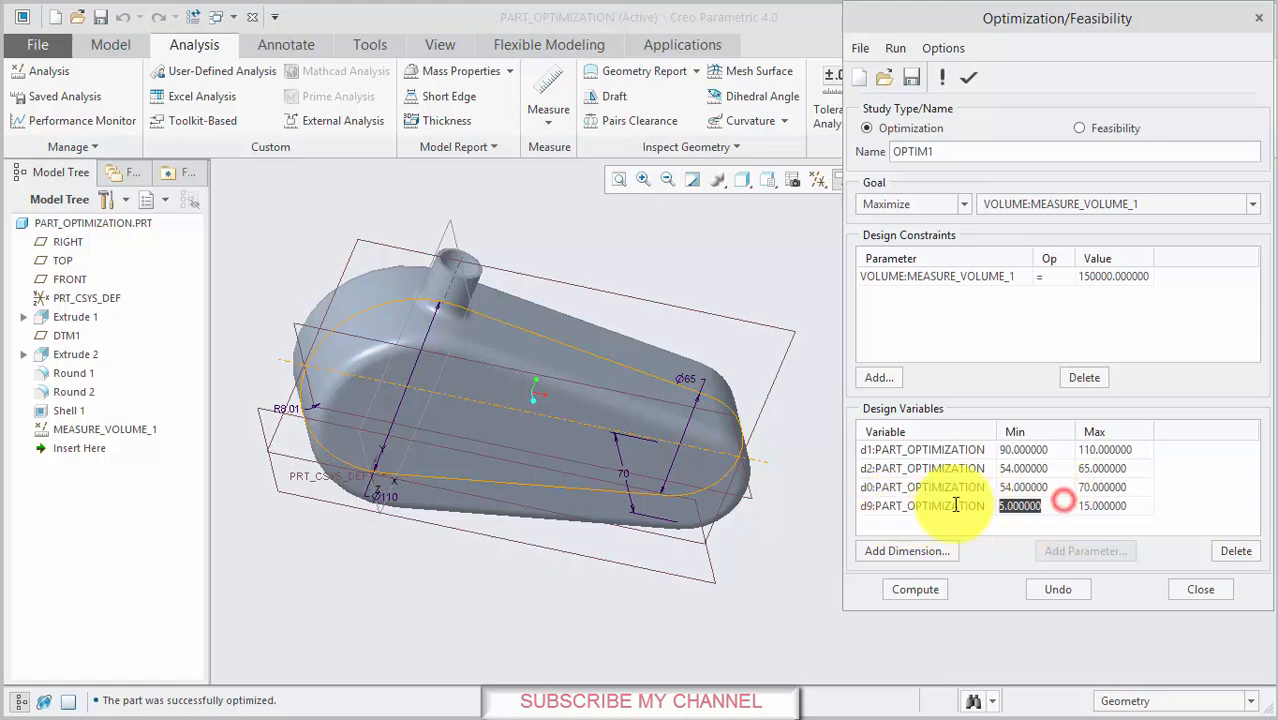
text(8)
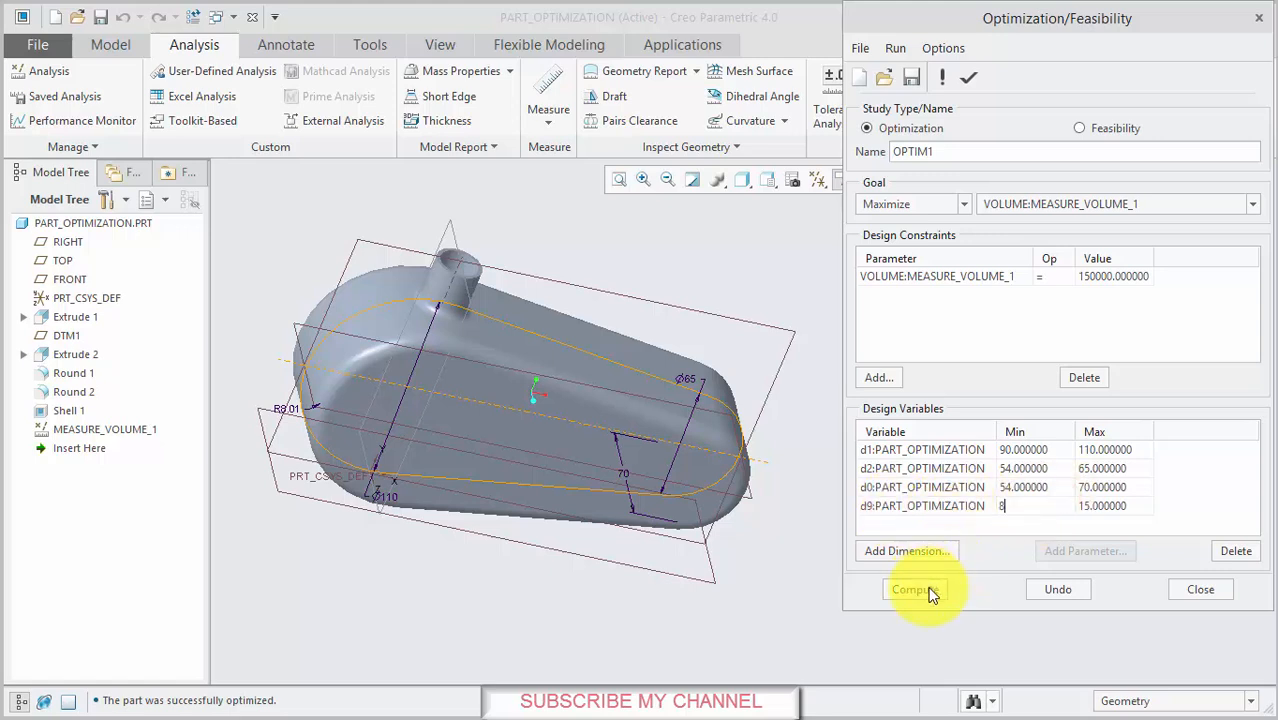
Recompute the optimization with the raised radius limit, close the convergence graph and inspect the body
click(934, 590)
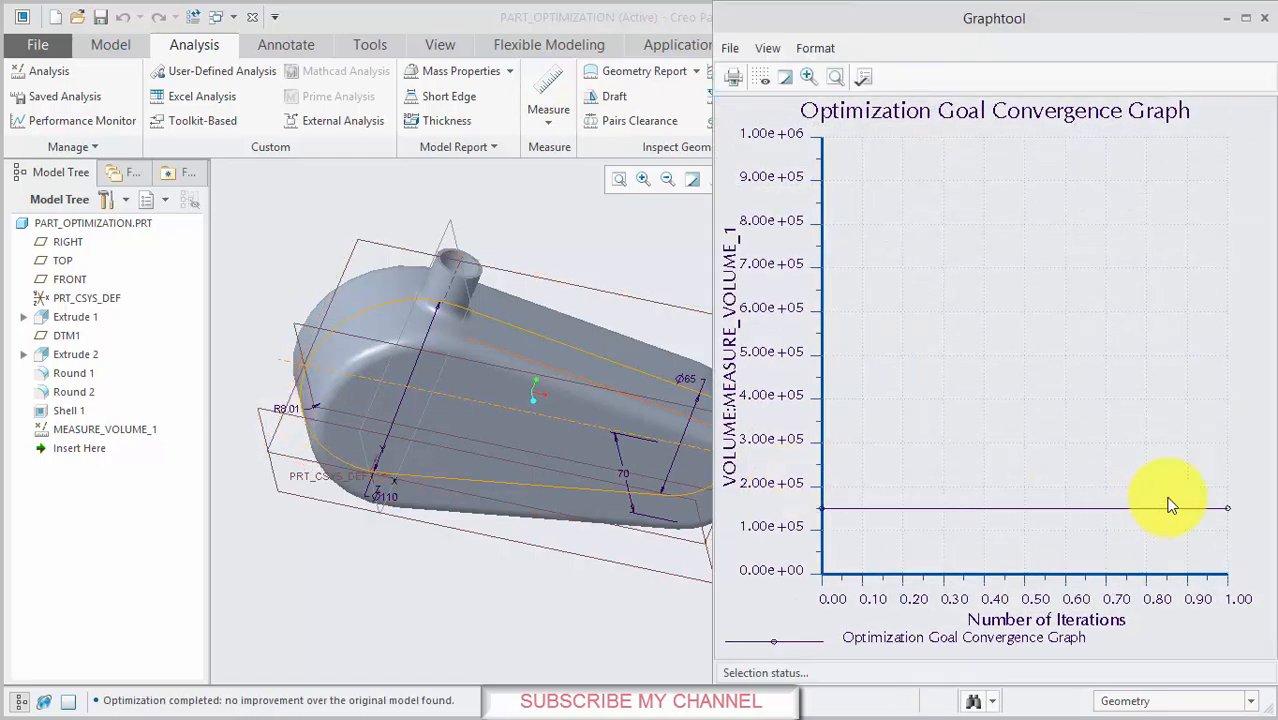
click(1264, 20)
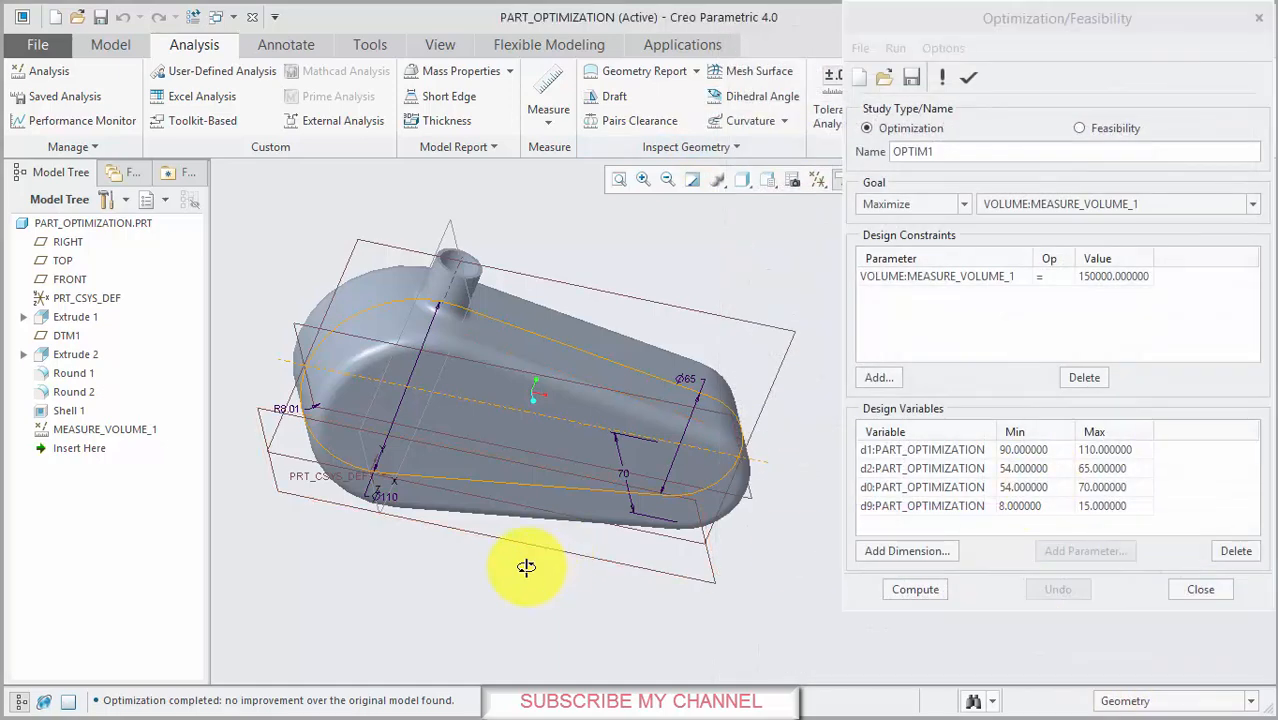
middle_drag(525, 568, 303, 446)
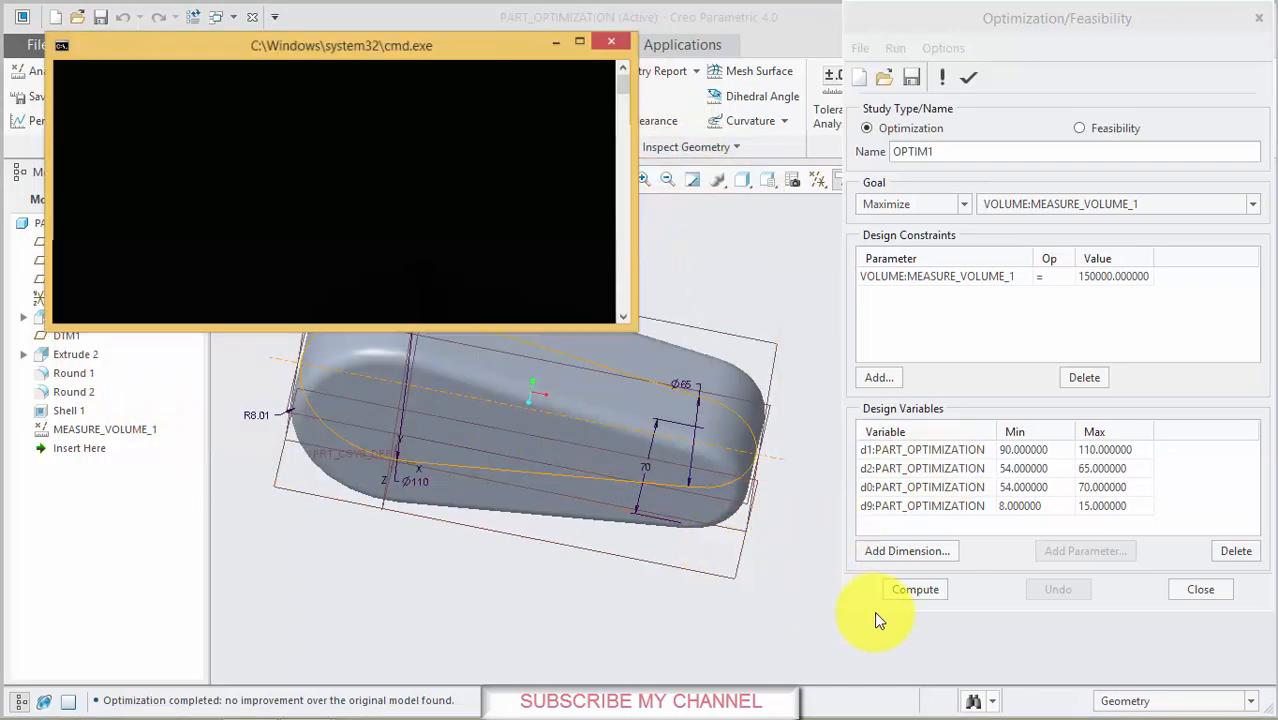
mouse_move(756, 602)
middle_down()
mouse_move(727, 580)
mouse_move(764, 600)
middle_up()
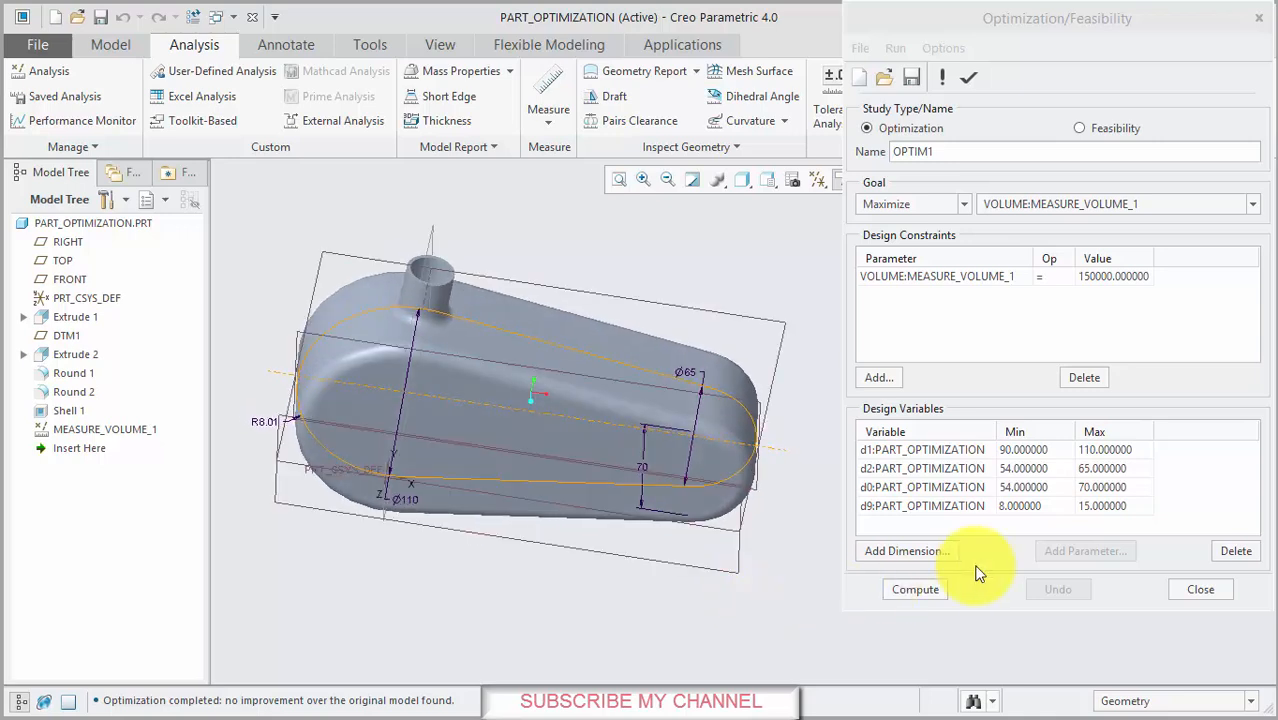